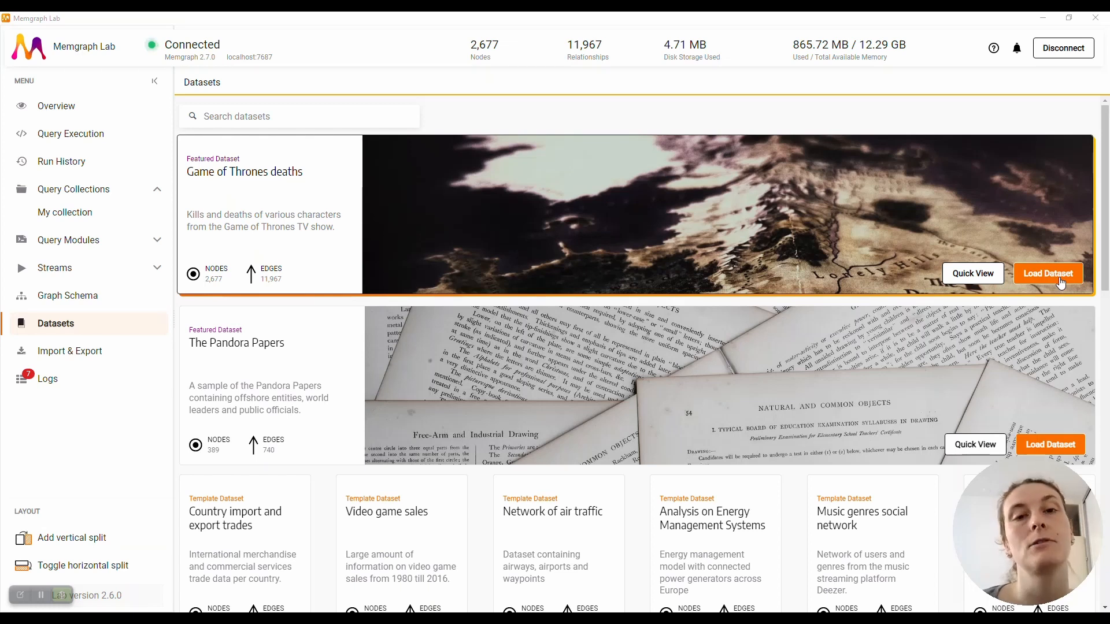
Open query execution, enlarge the Cypher editor, and run only the "Who killed who?" MATCH query from the script.
{"action": "left_click", "coordinate": [100, 138]}
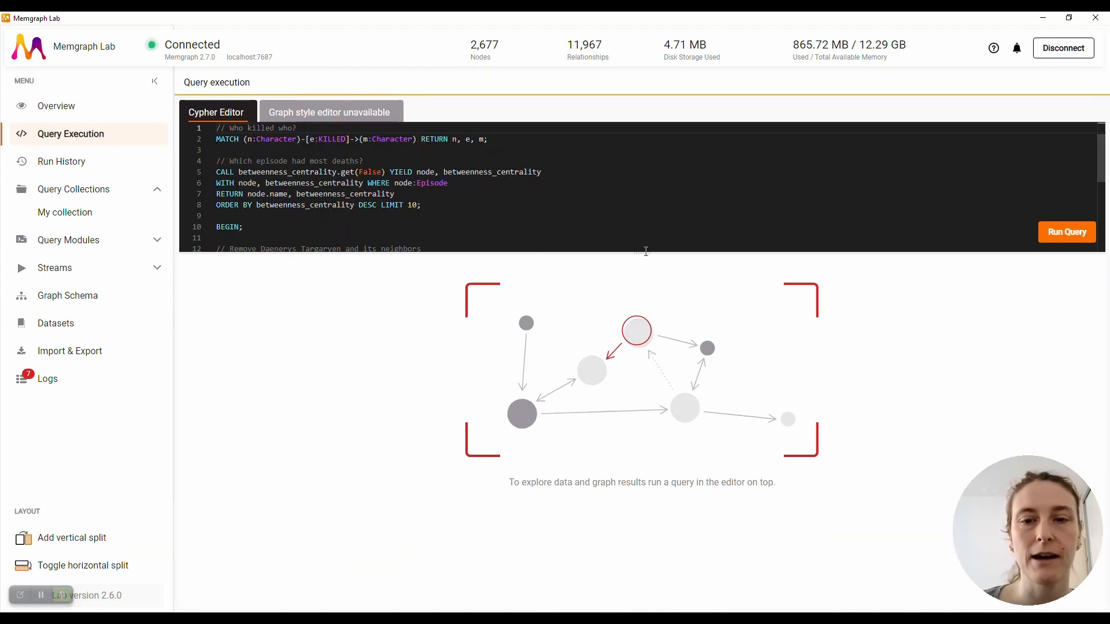
{"action": "left_click_drag", "start_coordinate": [646, 257], "coordinate": [648, 376]}
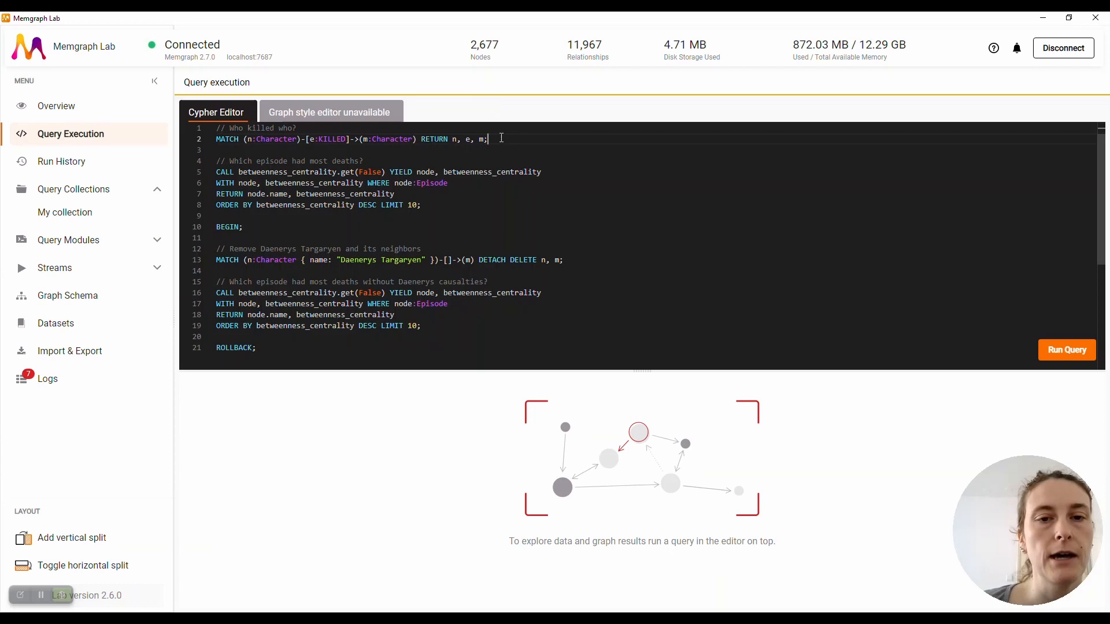
{"action": "left_click_drag", "start_coordinate": [490, 139], "coordinate": [218, 140]}
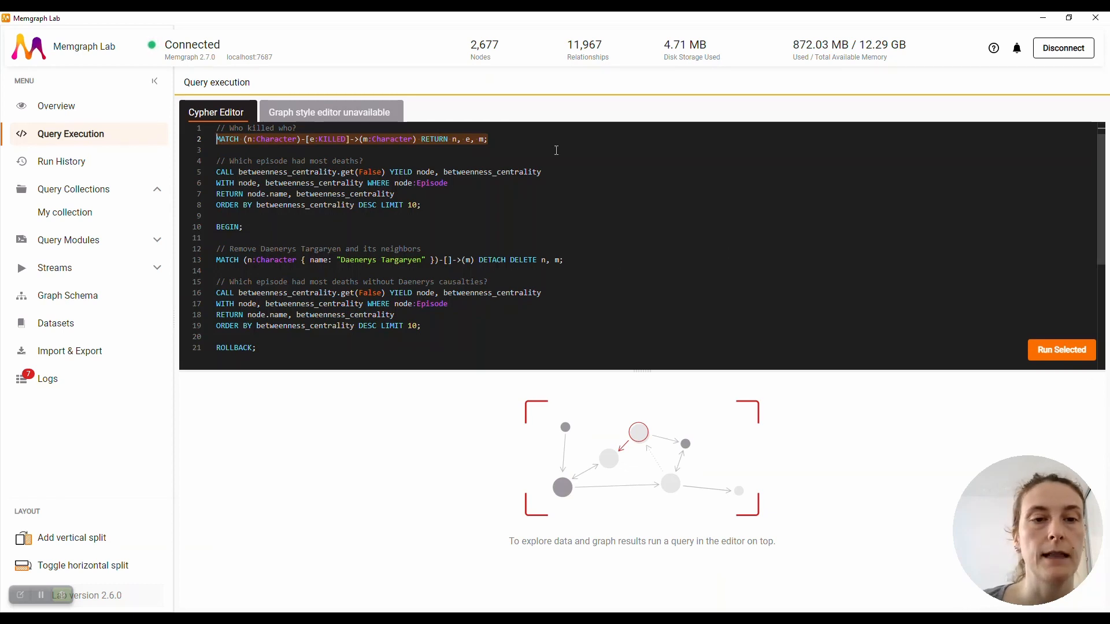
{"action": "left_click", "coordinate": [1063, 351]}
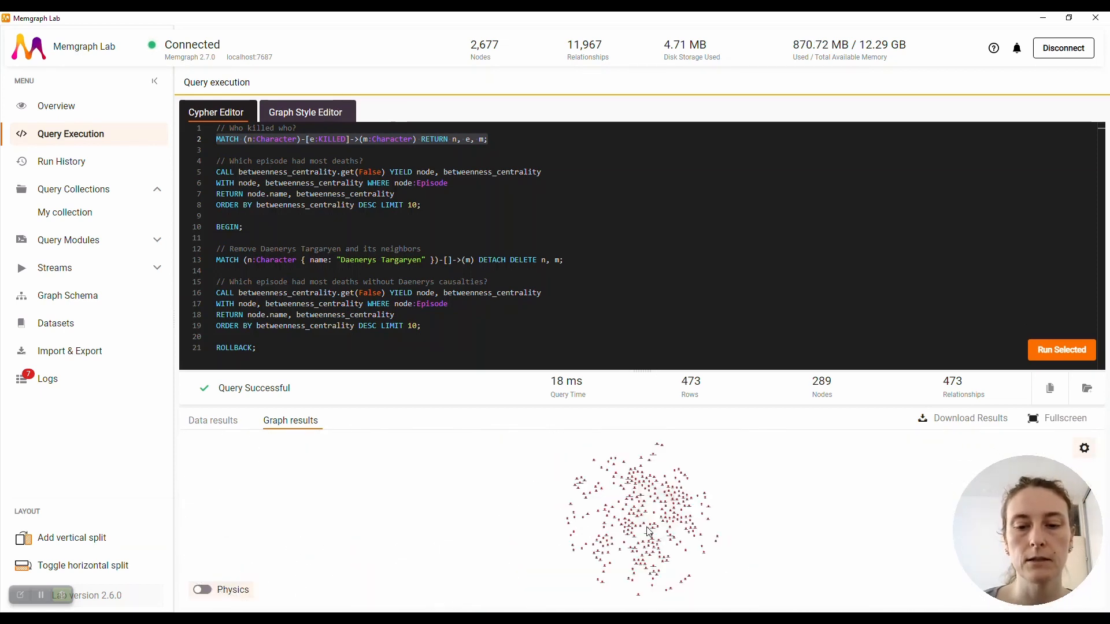
Explore the resulting graph and inspect the properties of the KILLED relationship from Sandor the Hound Clegane to Knight.
{"action": "scroll", "coordinate": [615, 487], "scroll_direction": "up", "scroll_amount": 10}
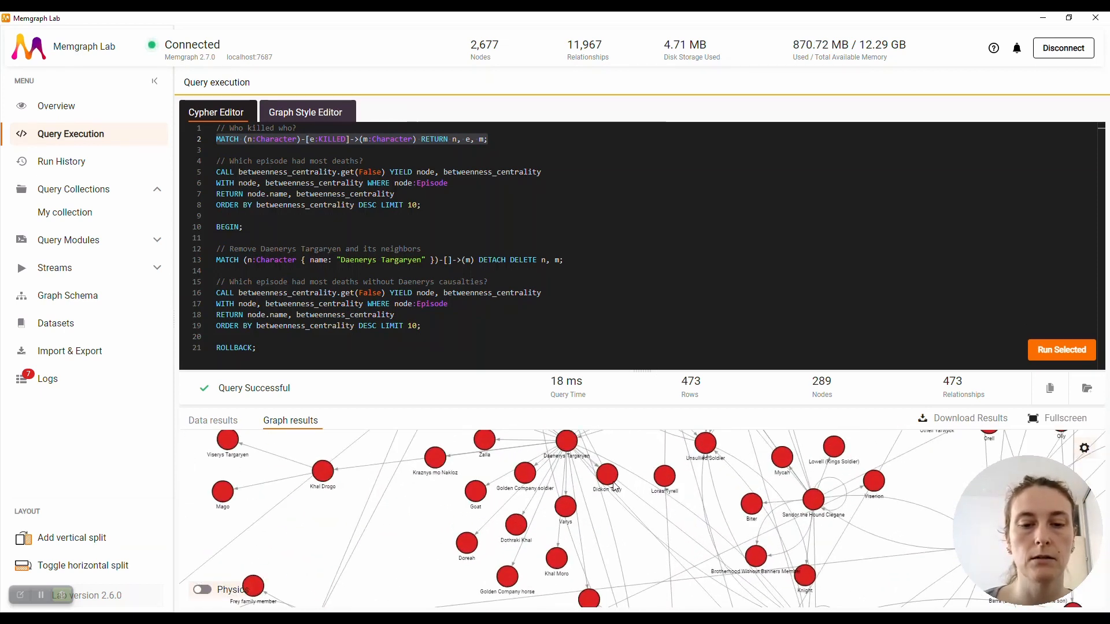
{"action": "left_click_drag", "start_coordinate": [614, 482], "coordinate": [633, 517]}
{"action": "left_click_drag", "start_coordinate": [631, 461], "coordinate": [620, 486]}
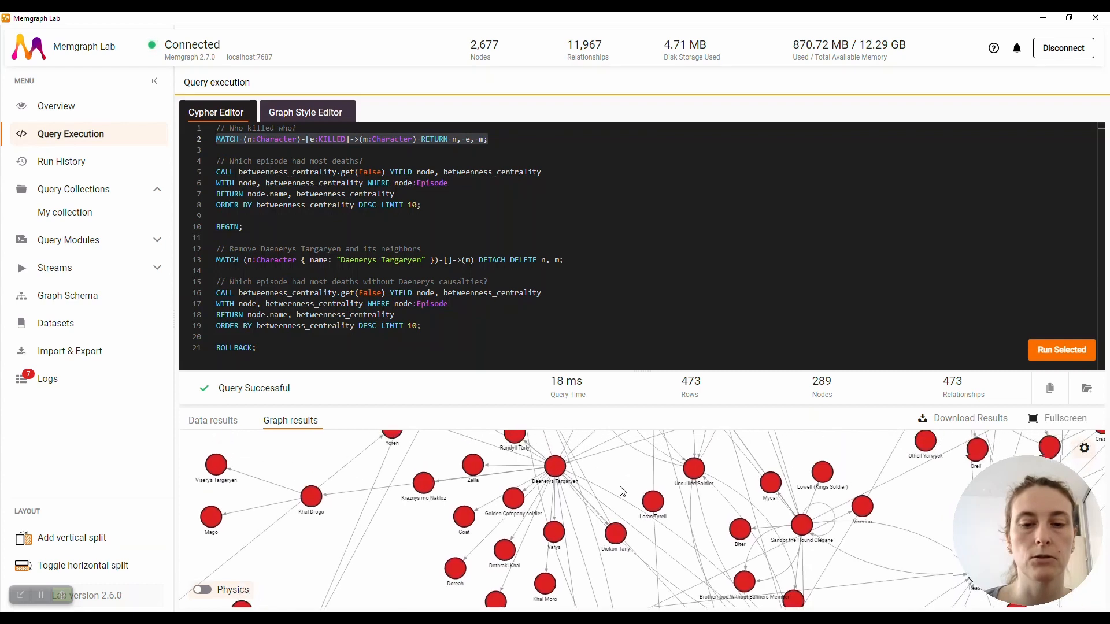
{"action": "scroll", "coordinate": [603, 491], "scroll_direction": "down", "scroll_amount": 10}
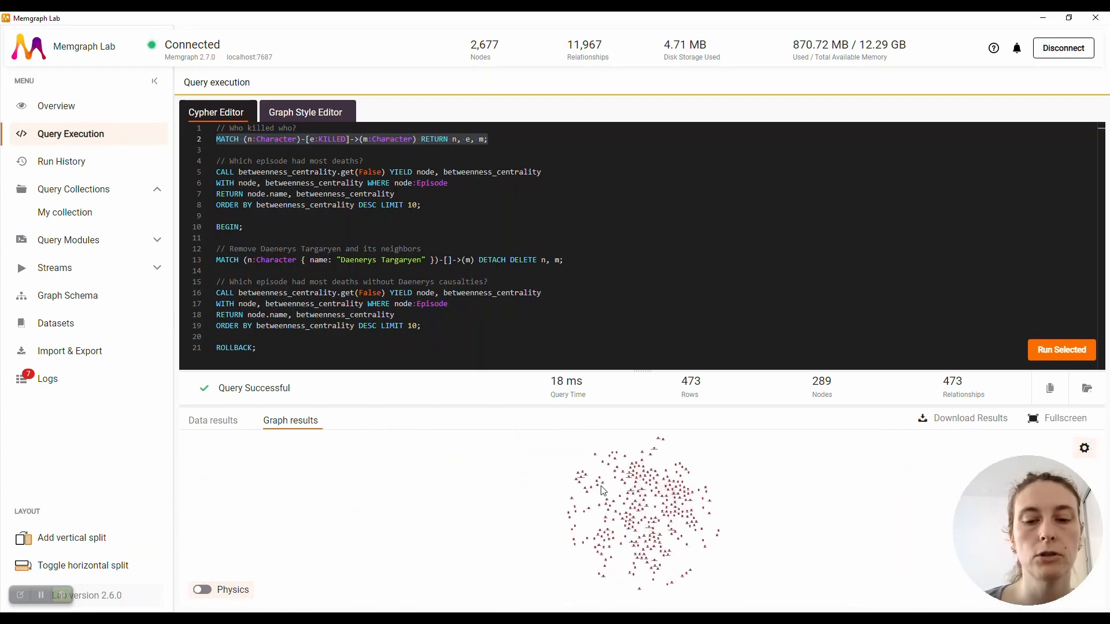
{"action": "scroll", "coordinate": [603, 491], "scroll_direction": "up", "scroll_amount": 10}
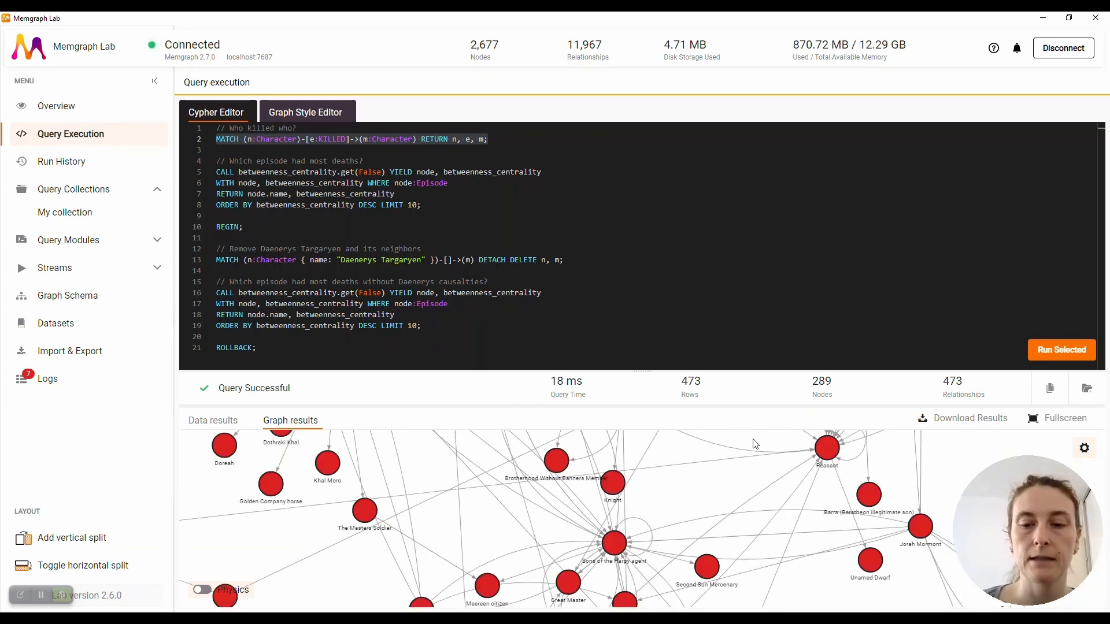
{"action": "left_click_drag", "start_coordinate": [760, 442], "coordinate": [706, 514]}
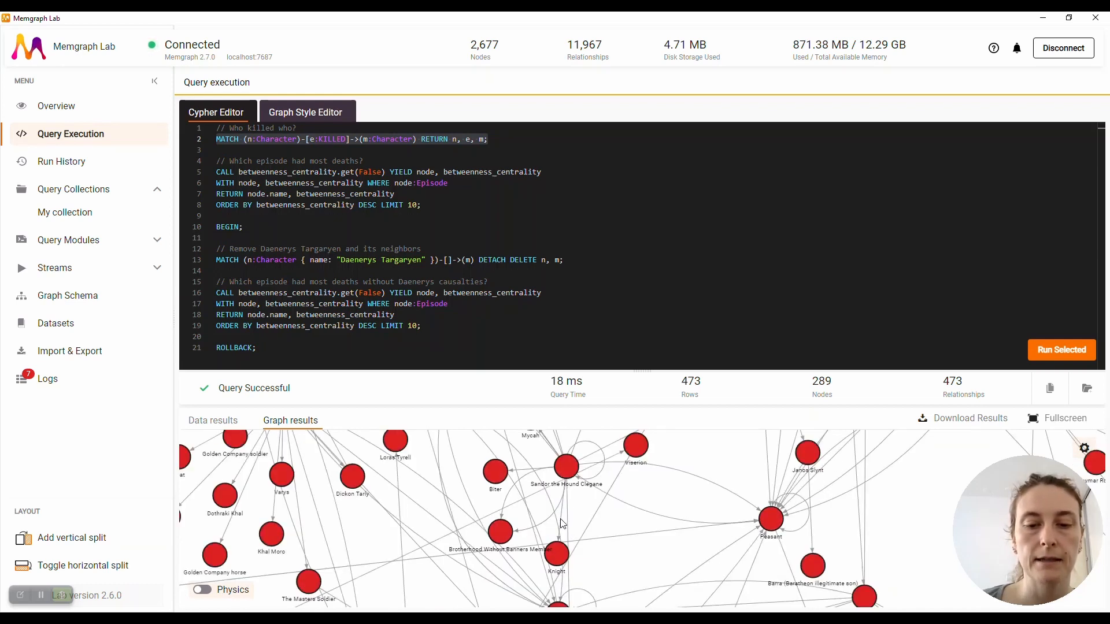
{"action": "scroll", "coordinate": [561, 523], "scroll_direction": "up", "scroll_amount": 3}
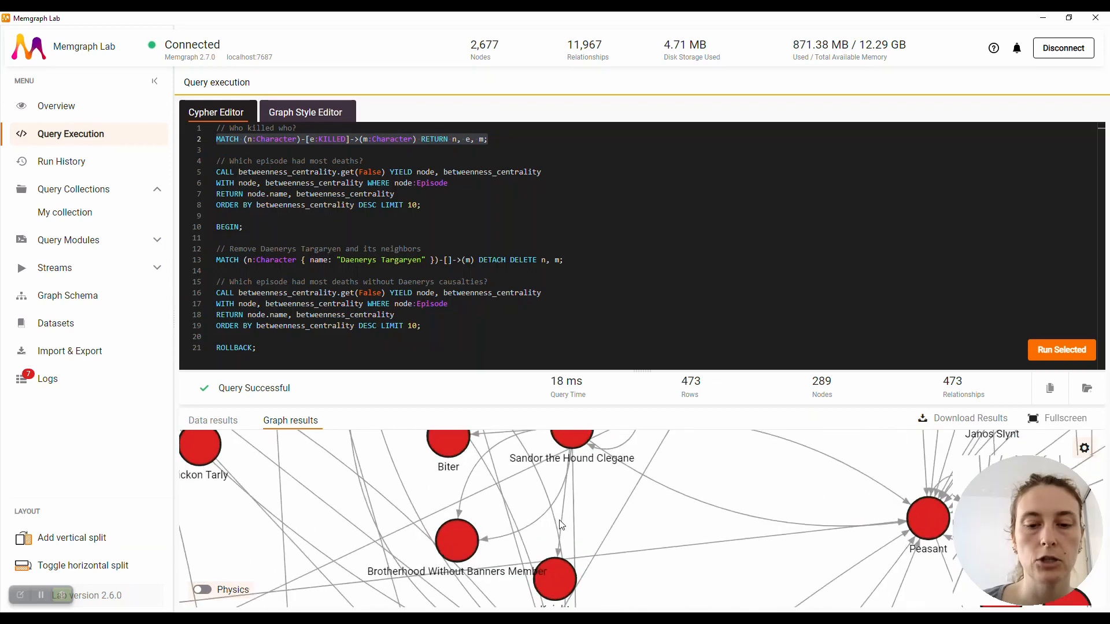
{"action": "scroll", "coordinate": [561, 524], "scroll_direction": "up", "scroll_amount": 1}
{"action": "left_click", "coordinate": [566, 514]}
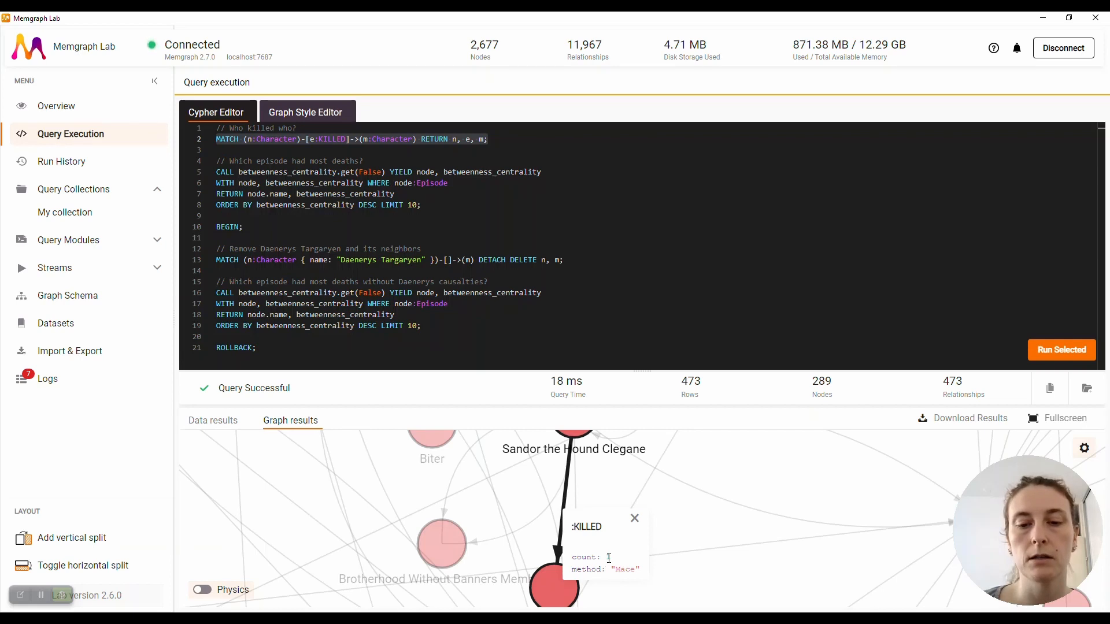
{"action": "left_click", "coordinate": [694, 537]}
Find the Gladiator node in the graph and inspect the properties of its KILLED relationship to itself.
{"action": "scroll", "coordinate": [693, 536], "scroll_direction": "down", "scroll_amount": 5}
{"action": "scroll", "coordinate": [693, 537], "scroll_direction": "down", "scroll_amount": 5}
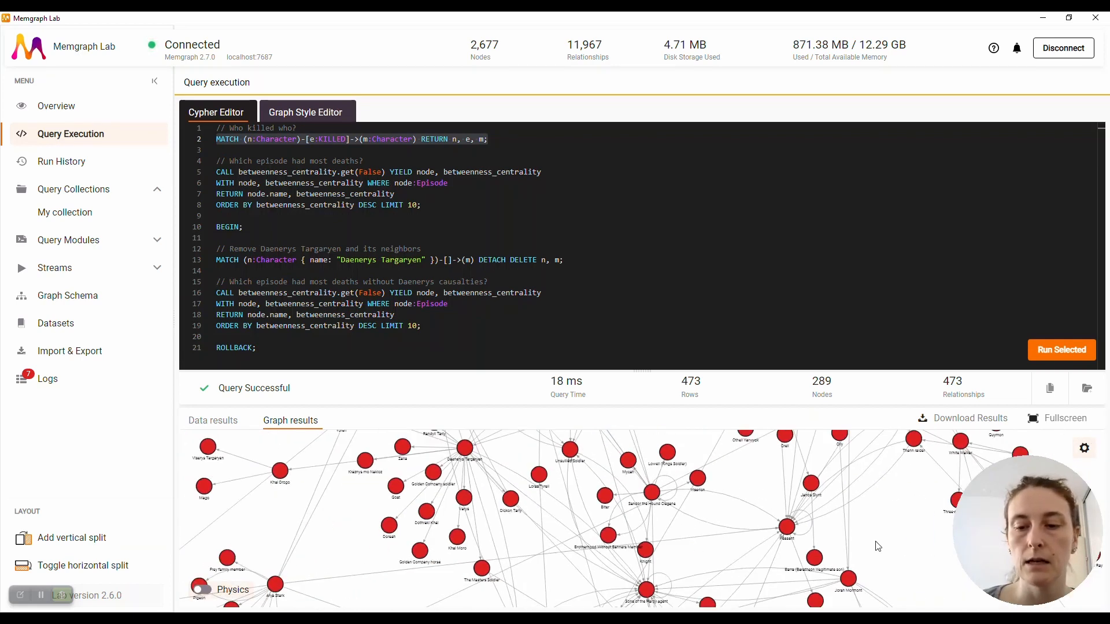
{"action": "left_click_drag", "start_coordinate": [903, 544], "coordinate": [816, 465]}
{"action": "scroll", "coordinate": [853, 497], "scroll_direction": "up", "scroll_amount": 5}
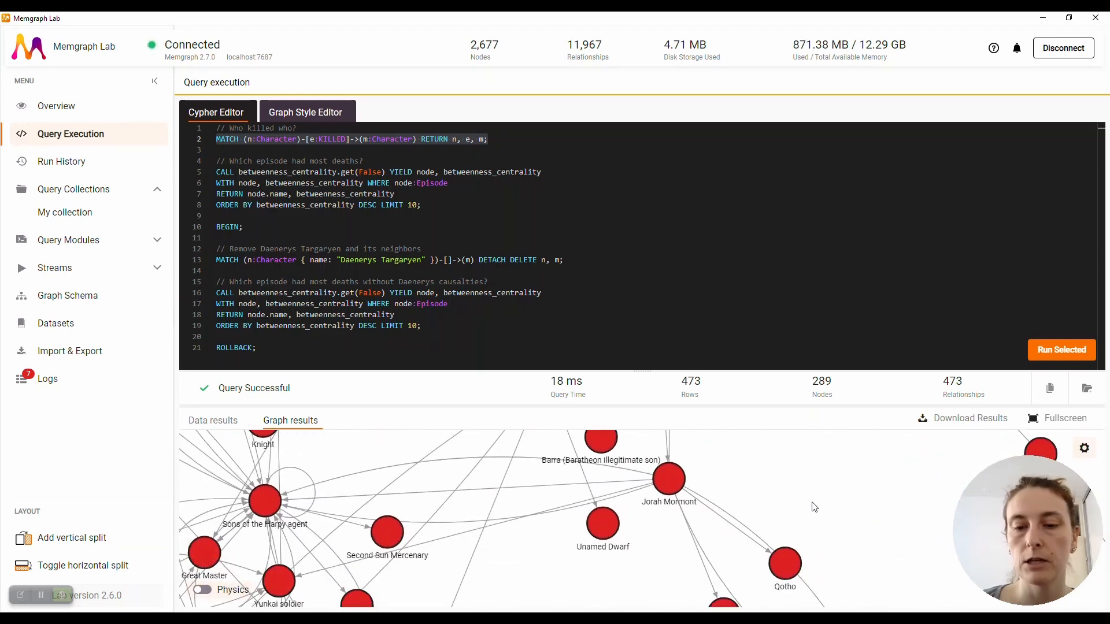
{"action": "scroll", "coordinate": [812, 502], "scroll_direction": "down", "scroll_amount": 3}
{"action": "left_click_drag", "start_coordinate": [845, 536], "coordinate": [787, 439]}
{"action": "left_click_drag", "start_coordinate": [832, 500], "coordinate": [812, 454]}
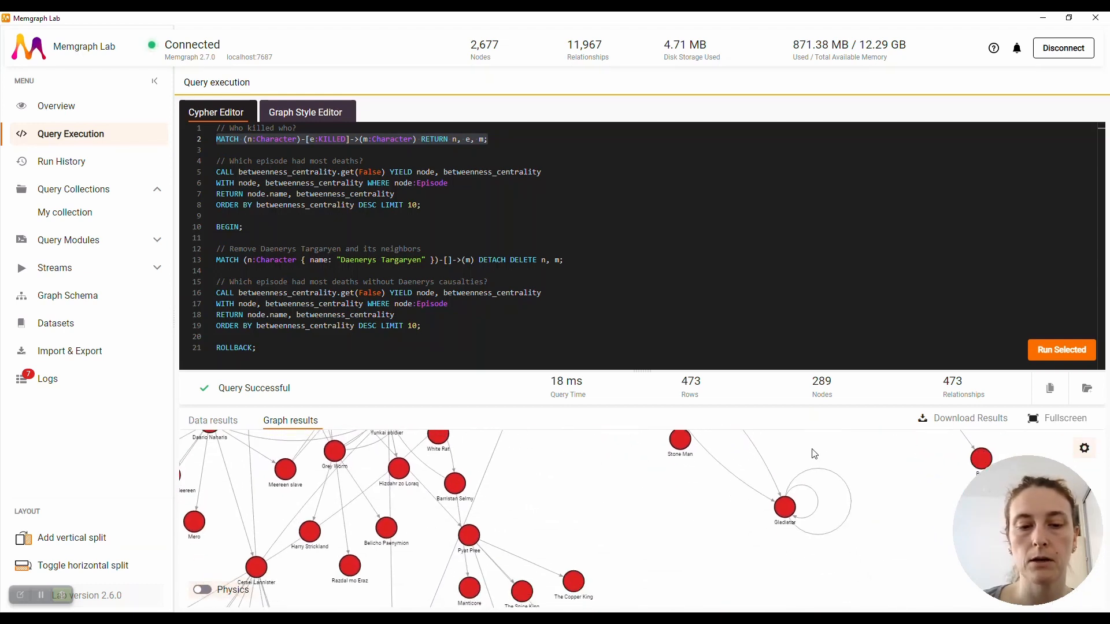
{"action": "left_click_drag", "start_coordinate": [682, 564], "coordinate": [649, 496]}
{"action": "scroll", "coordinate": [759, 464], "scroll_direction": "up", "scroll_amount": 5}
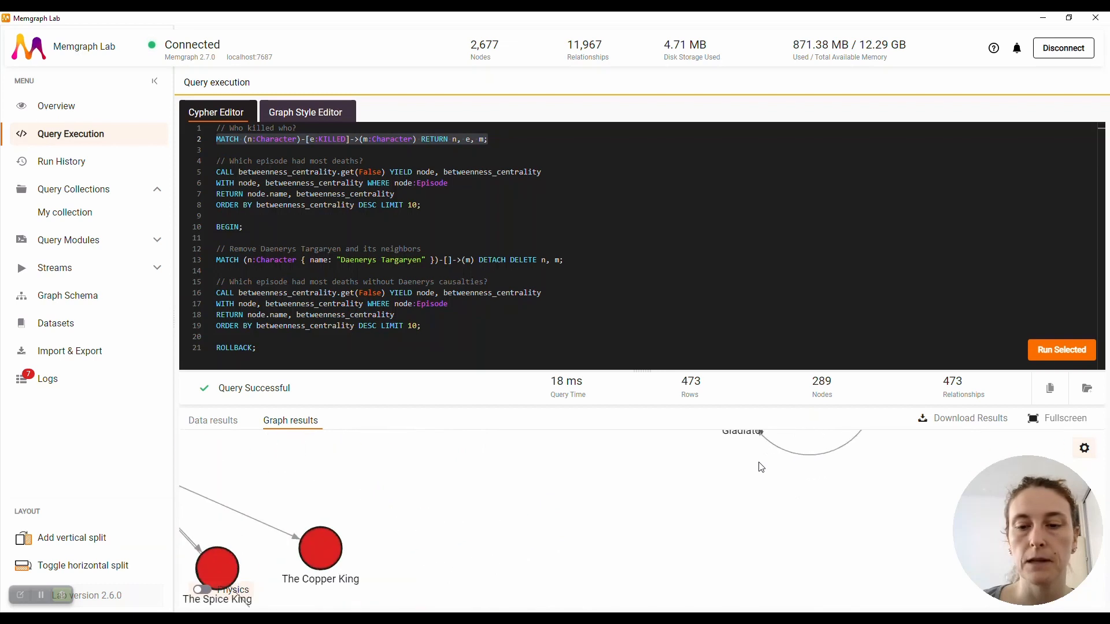
{"action": "left_click_drag", "start_coordinate": [772, 469], "coordinate": [676, 555]}
{"action": "left_click", "coordinate": [713, 467]}
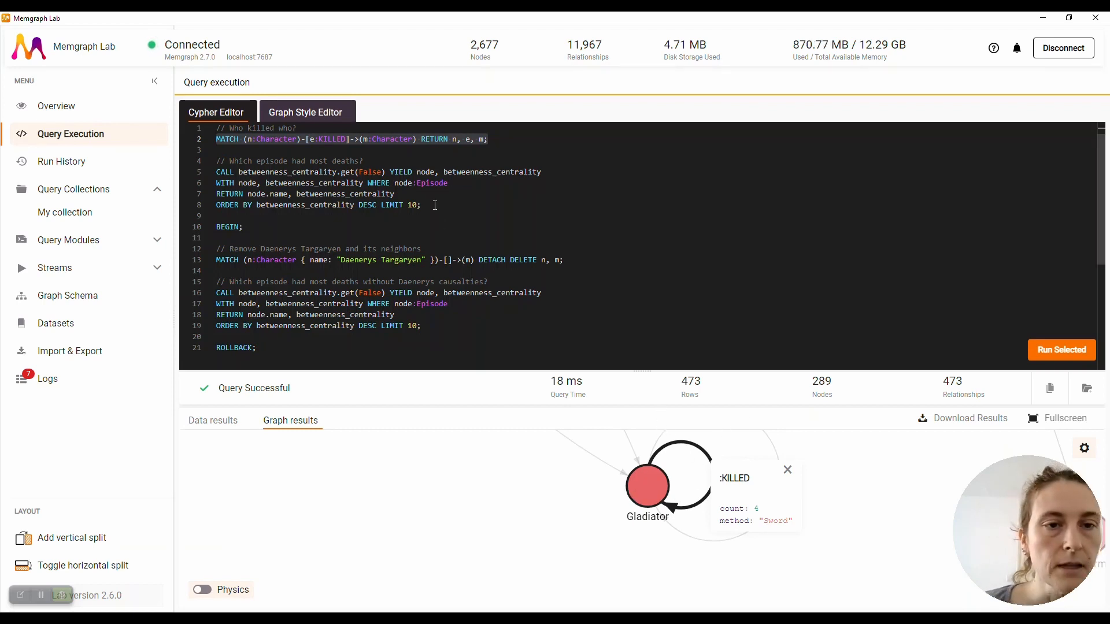
{"action": "scroll", "coordinate": [399, 451], "scroll_direction": "down", "scroll_amount": 5}
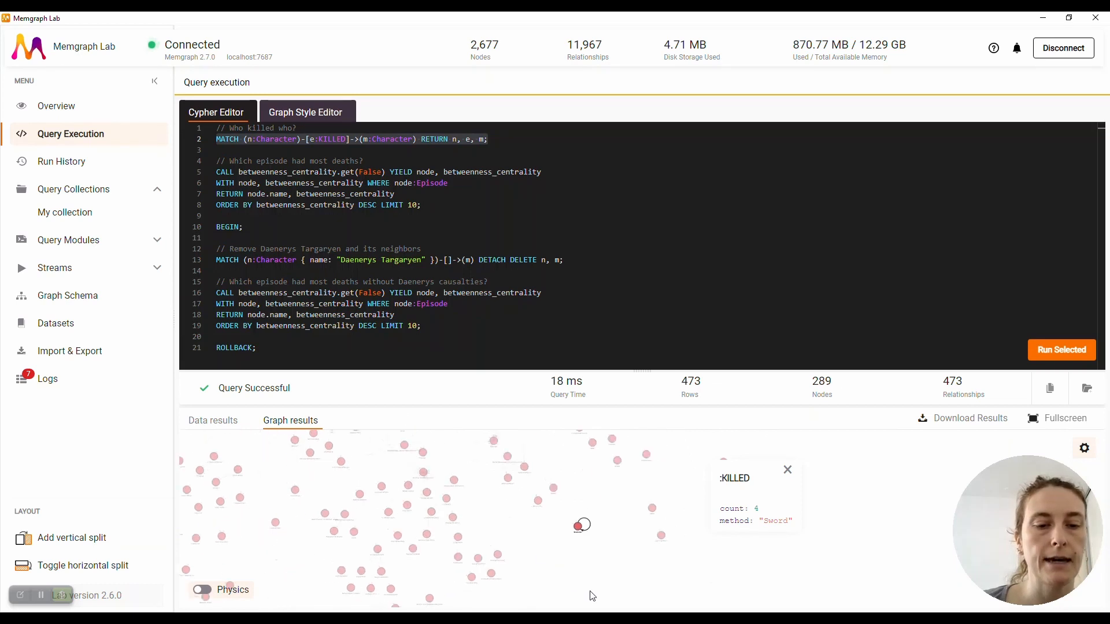
{"action": "scroll", "coordinate": [508, 526], "scroll_direction": "down", "scroll_amount": 5}
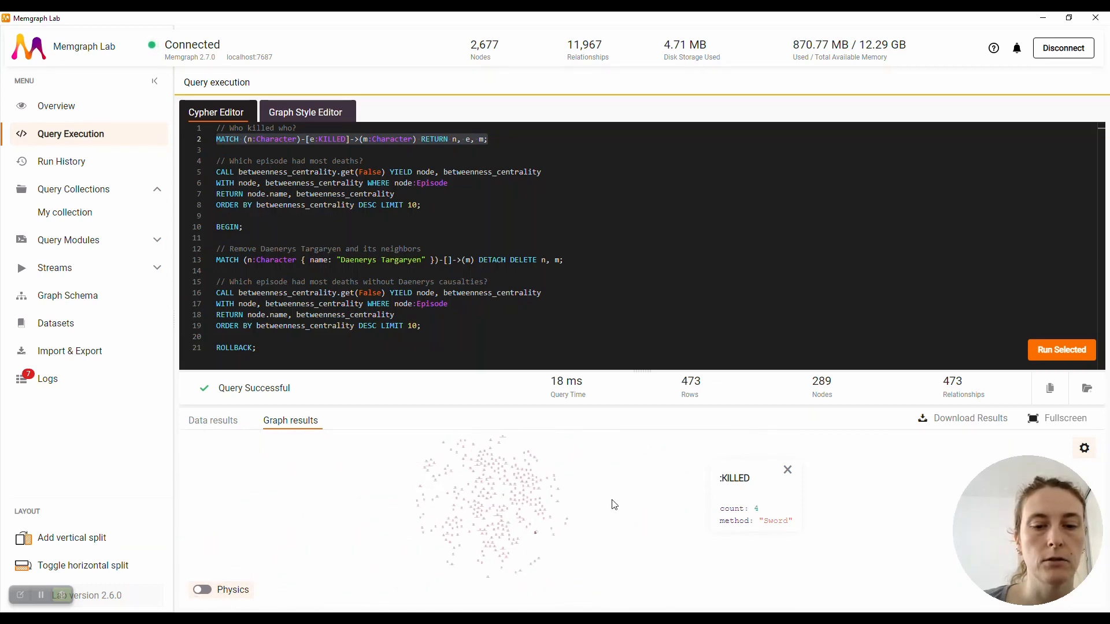
{"action": "scroll", "coordinate": [545, 538], "scroll_direction": "up", "scroll_amount": 5}
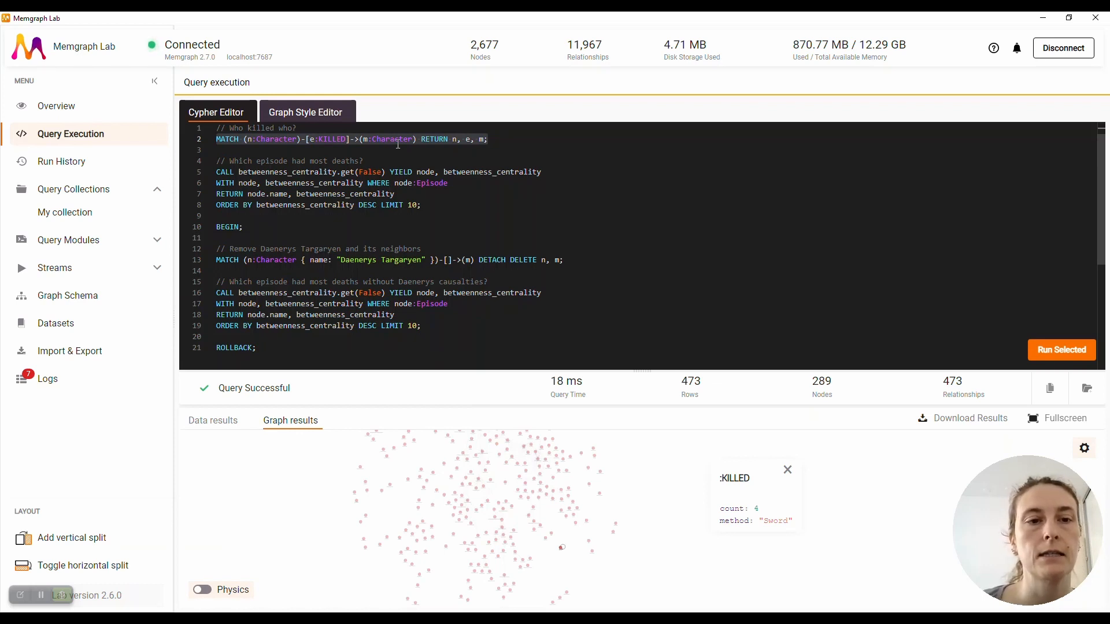
In the graph style, set the general node size to Div(Sum(Map(OutEdges(node), Function(e, Property(e, "count")))), 50) and apply it.
{"action": "left_click", "coordinate": [313, 123]}
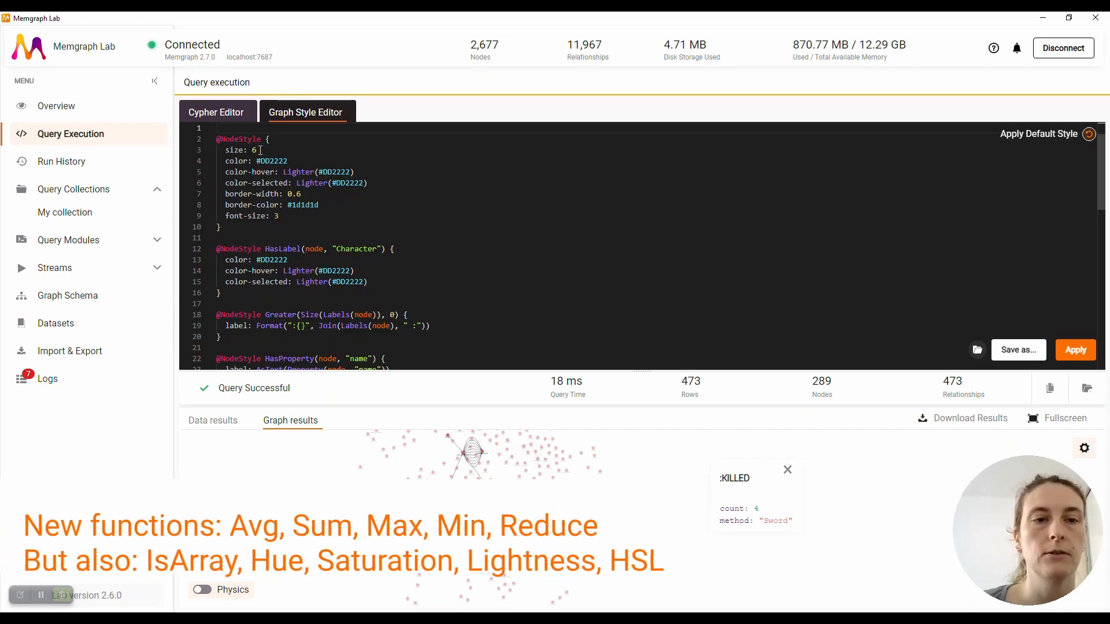
{"action": "left_click", "coordinate": [260, 151]}
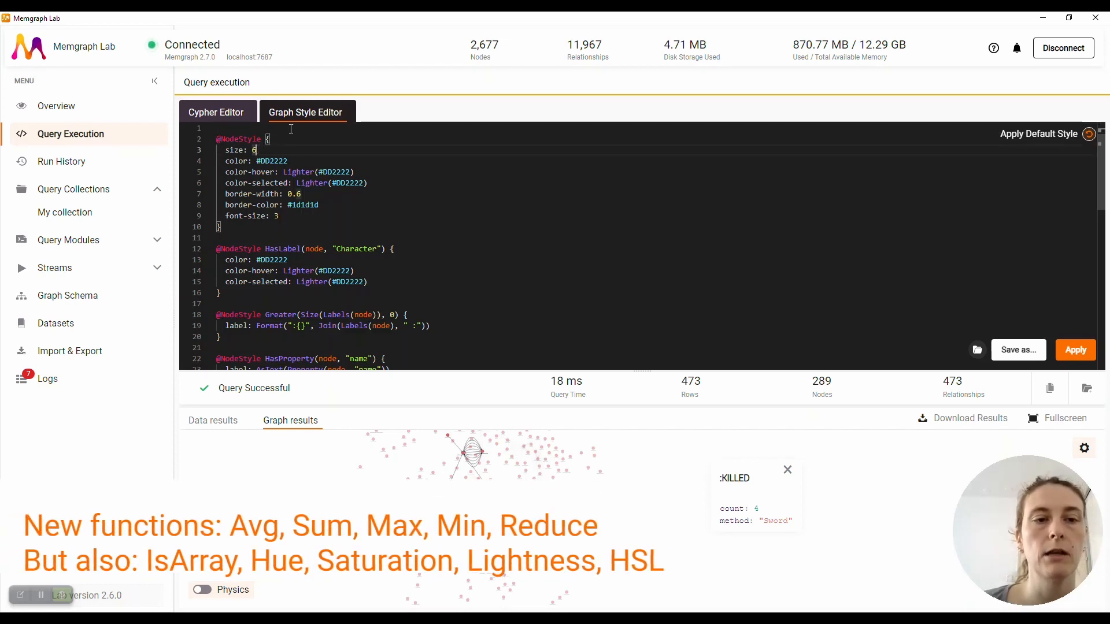
{"action": "key", "text": "BackSpace"}
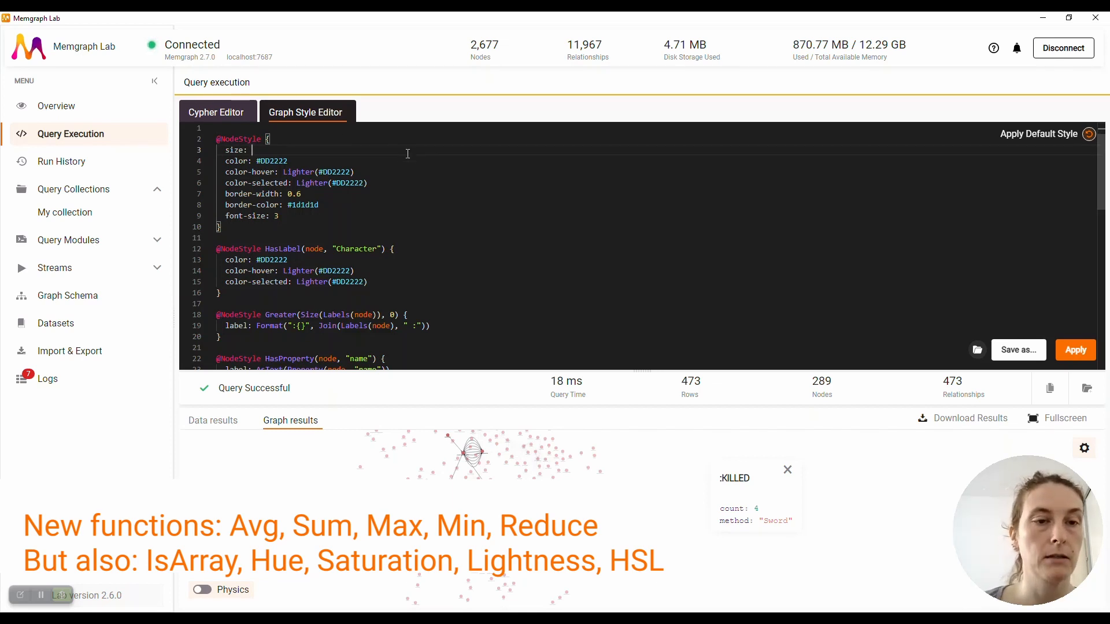
{"action": "type", "text": "Div(Sum(Map(OutEdges(node), Function(e, Property(e, \"count\")))), 50)"}
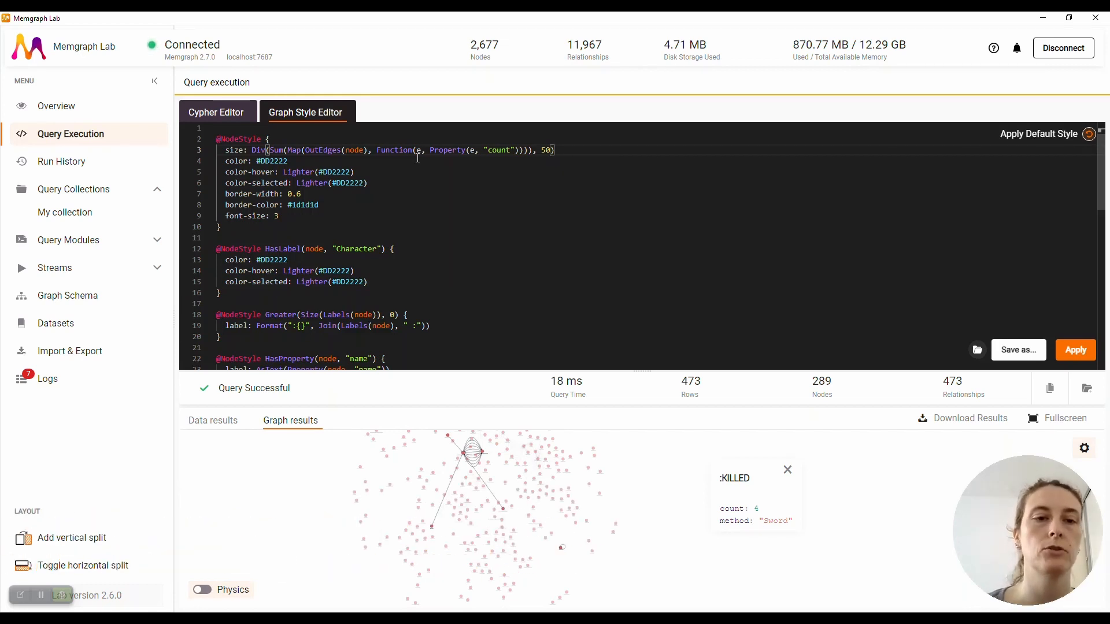
{"action": "left_click", "coordinate": [431, 169]}
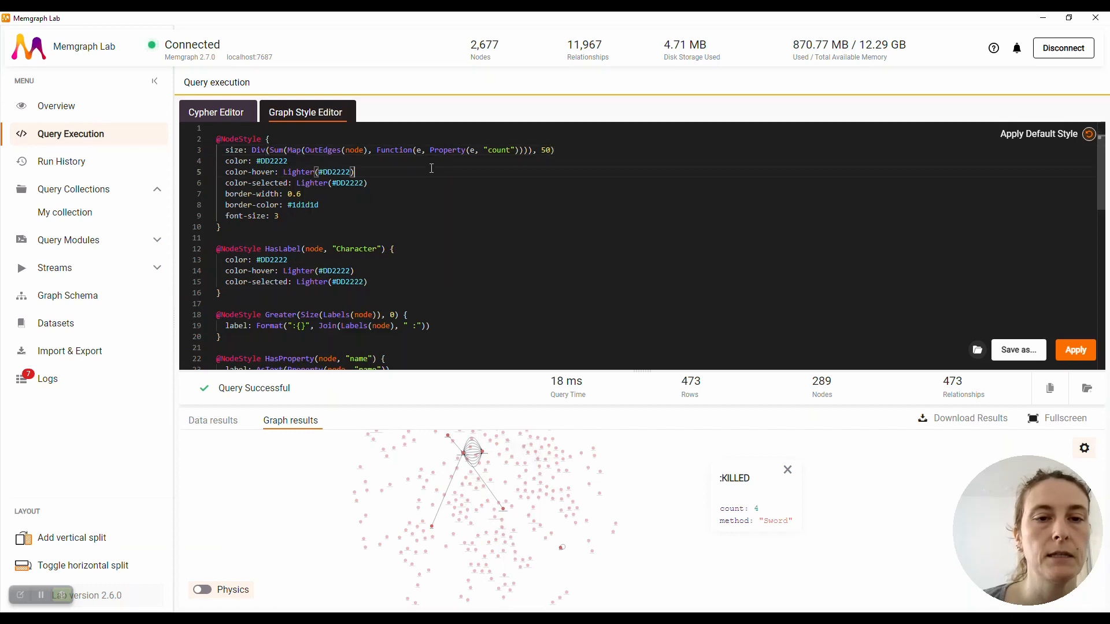
{"action": "left_click", "coordinate": [570, 148]}
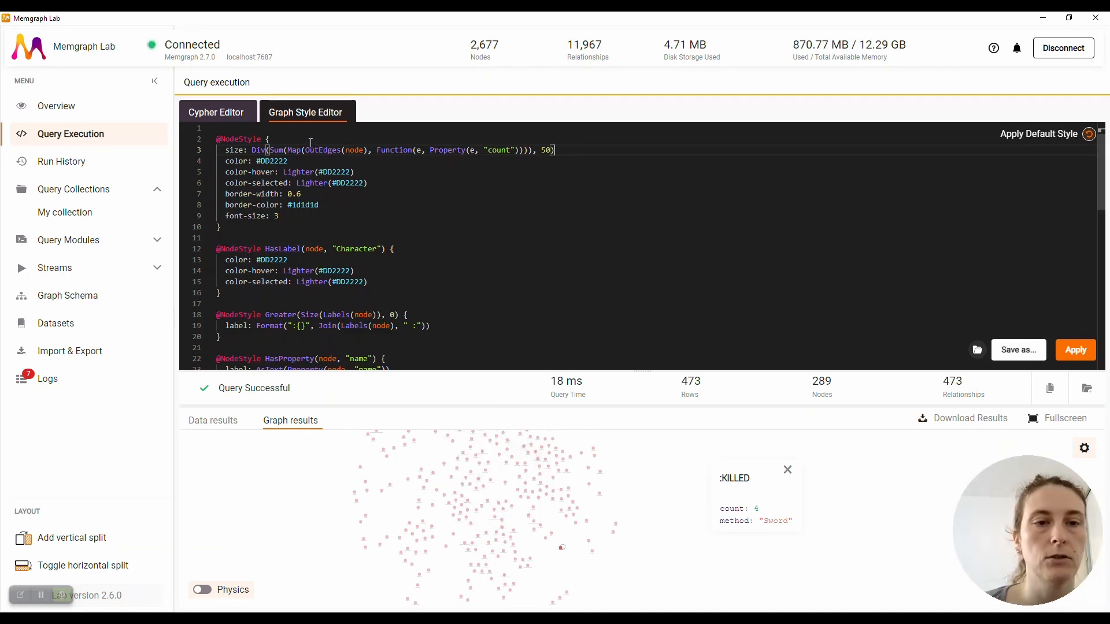
{"action": "mouse_move", "coordinate": [305, 152]}
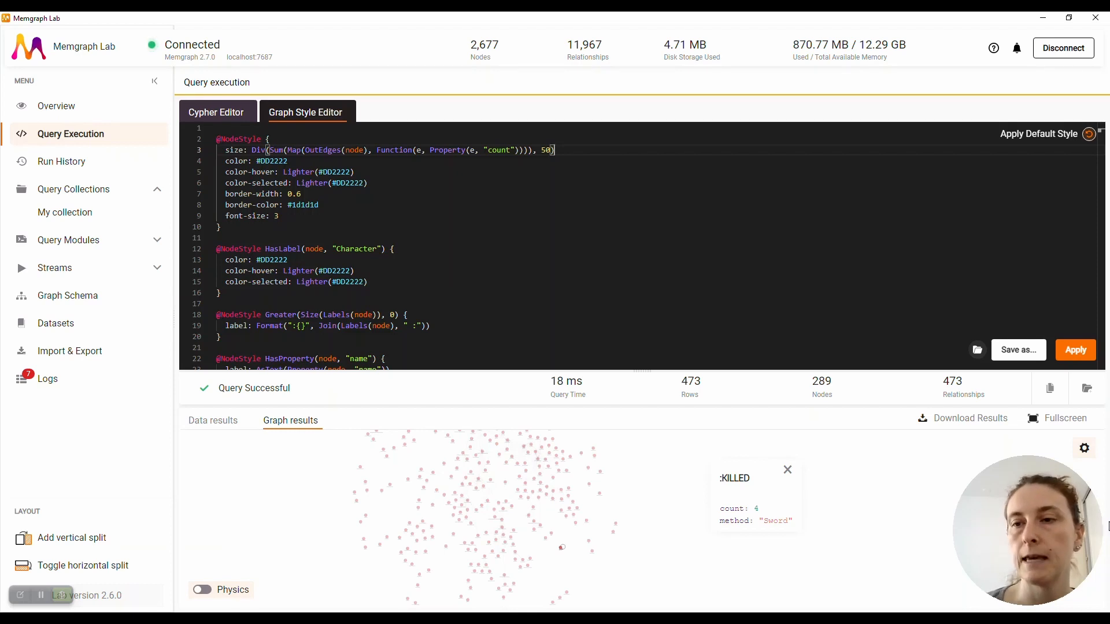
{"action": "left_click", "coordinate": [1078, 355]}
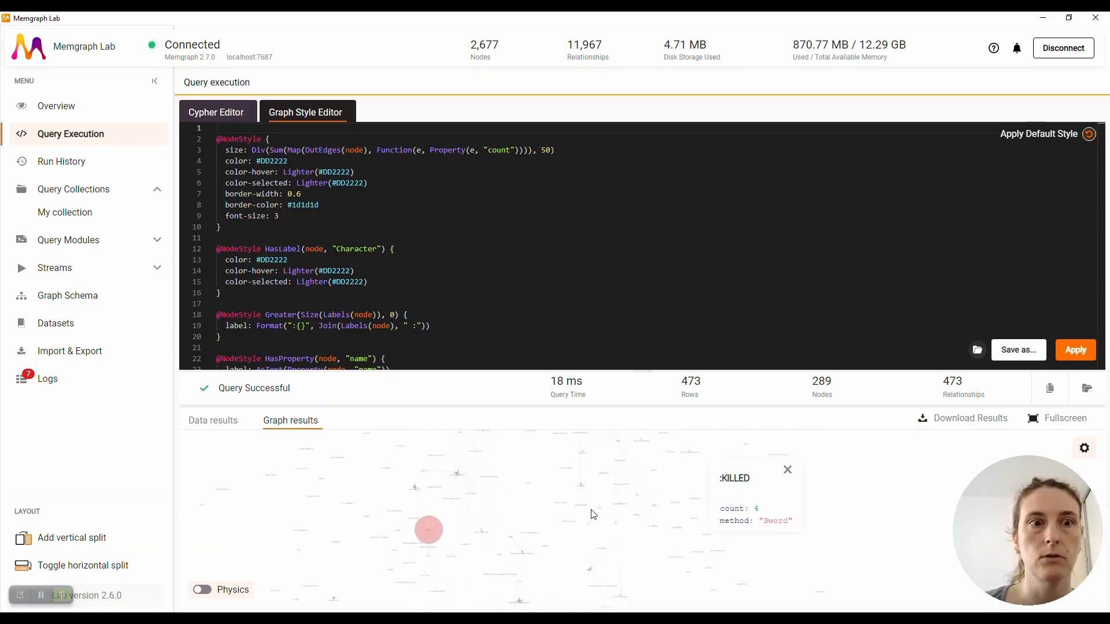
Examine the largest node in the restyled graph, checking its name, its relationships and its size relative to the other characters.
{"action": "left_click", "coordinate": [429, 537]}
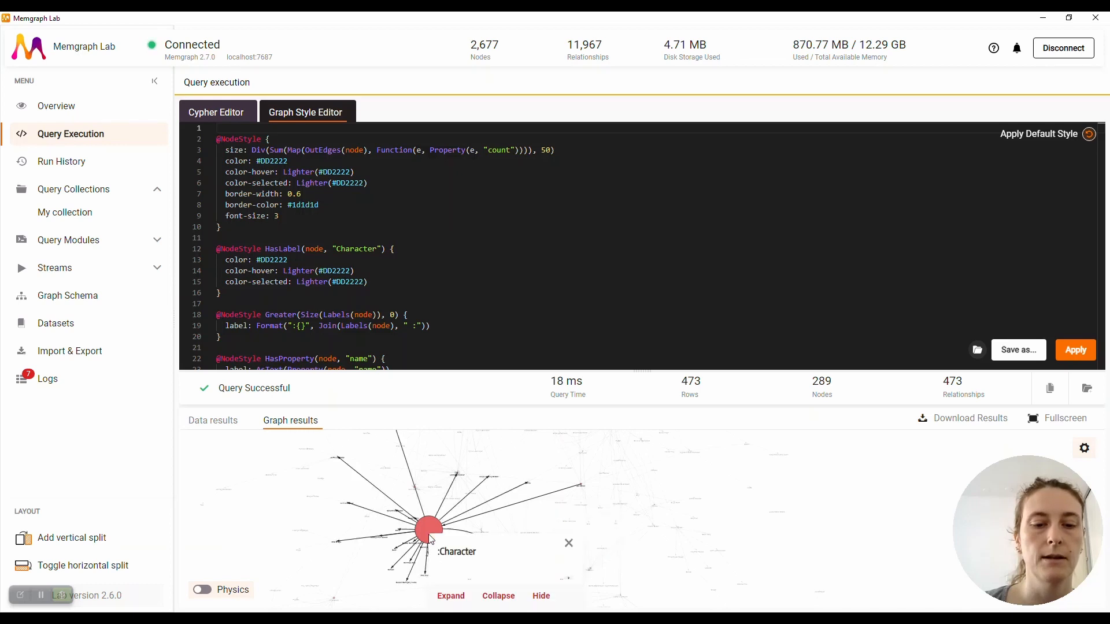
{"action": "left_click", "coordinate": [572, 522]}
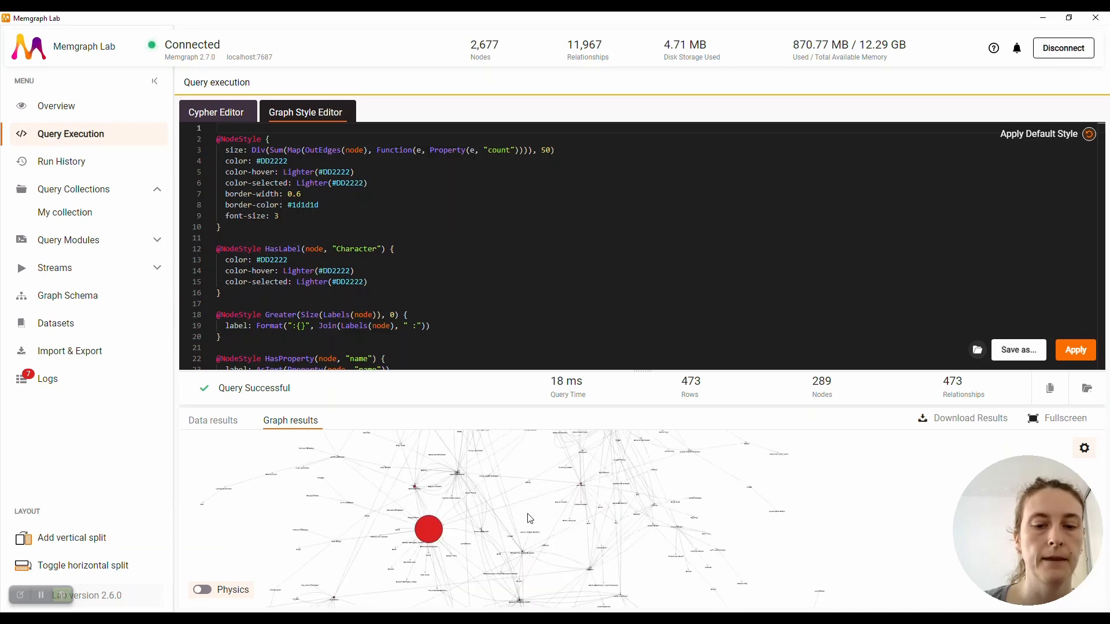
{"action": "scroll", "coordinate": [456, 555], "scroll_direction": "up", "scroll_amount": 5}
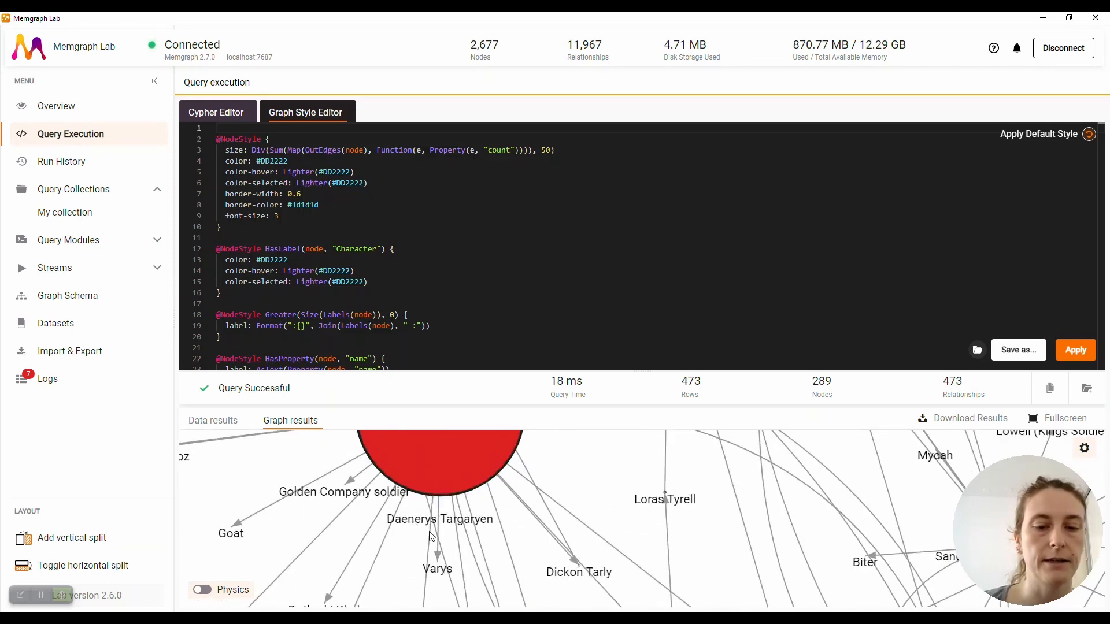
{"action": "scroll", "coordinate": [498, 562], "scroll_direction": "down", "scroll_amount": 6}
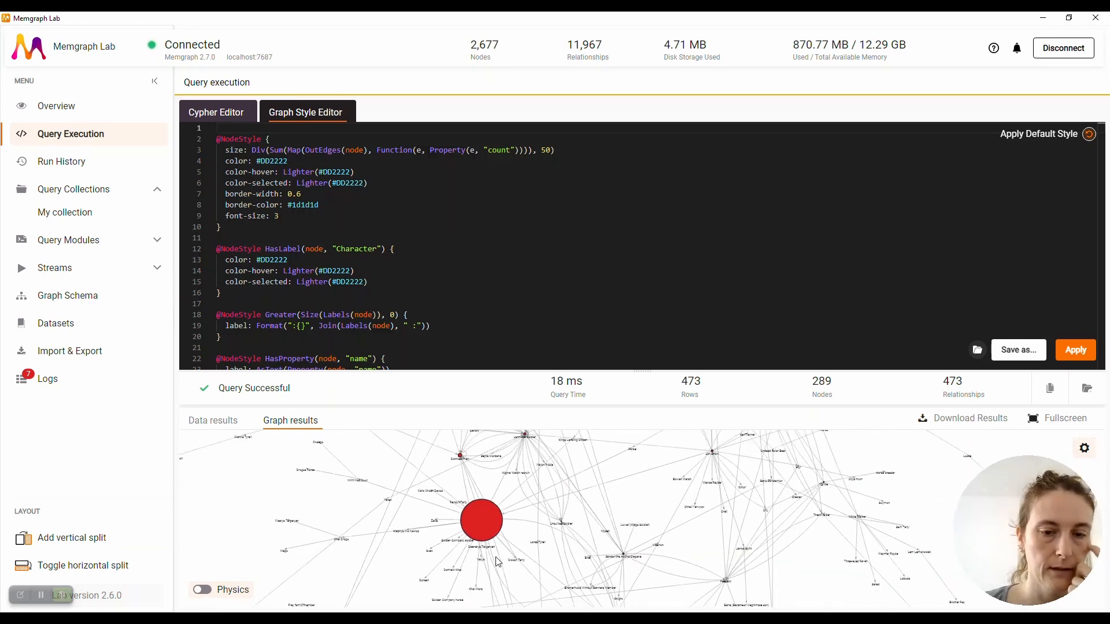
{"action": "scroll", "coordinate": [499, 562], "scroll_direction": "down", "scroll_amount": 5}
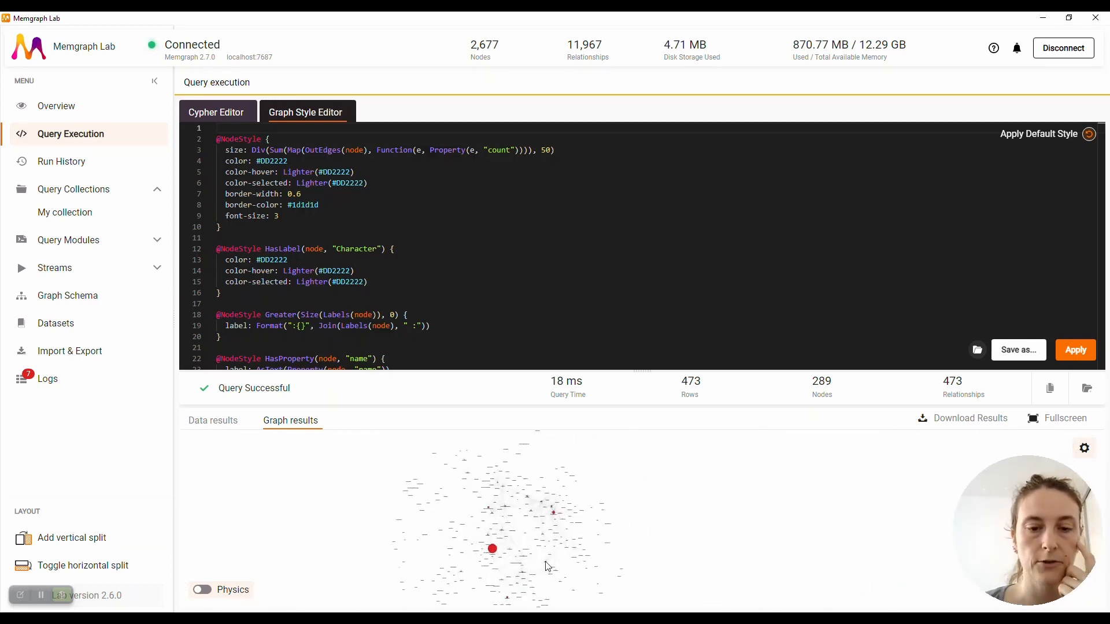
{"action": "left_click_drag", "start_coordinate": [765, 552], "coordinate": [758, 513]}
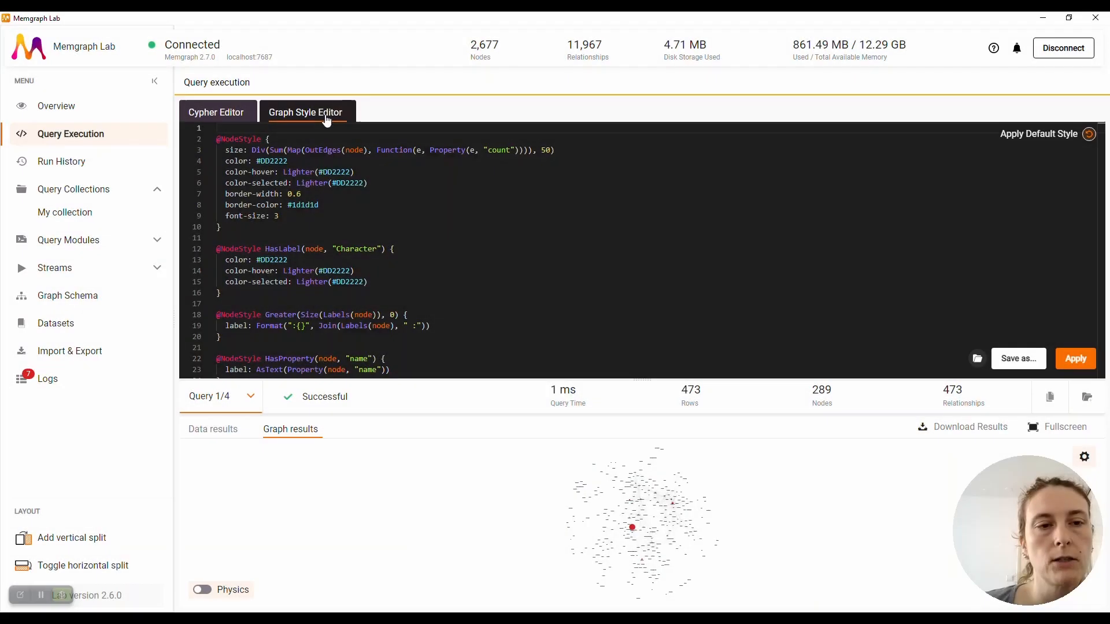
Return to the Cypher script, review its queries from "Who killed who?" through ROLLBACK, and run the whole script.
{"action": "left_click", "coordinate": [227, 114]}
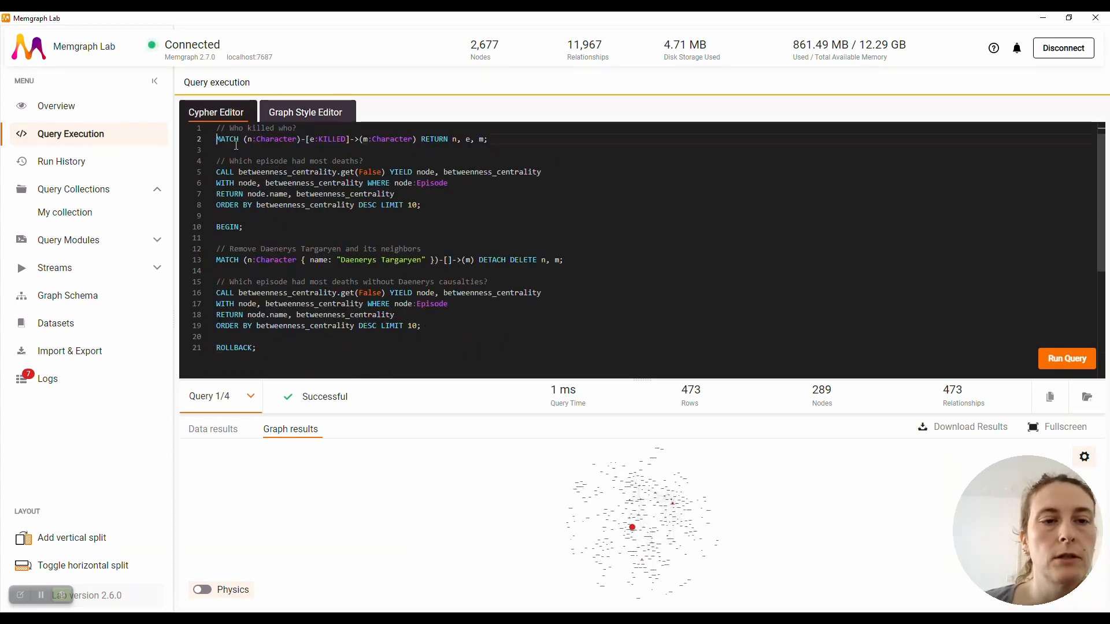
{"action": "left_click_drag", "start_coordinate": [216, 142], "coordinate": [492, 148]}
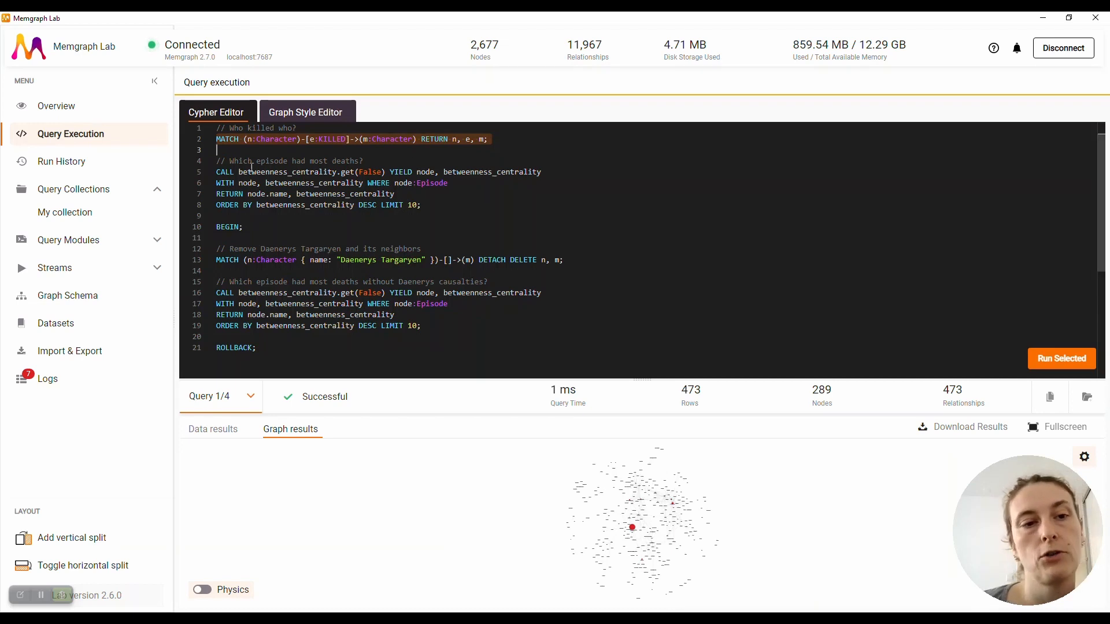
{"action": "left_click", "coordinate": [544, 212]}
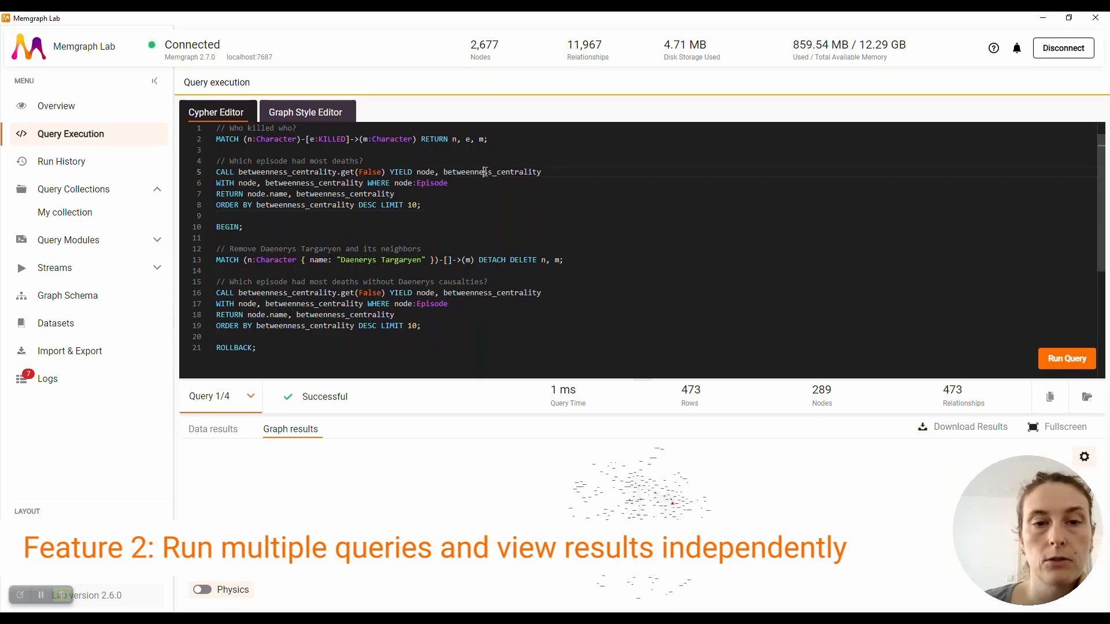
{"action": "left_click", "coordinate": [725, 311]}
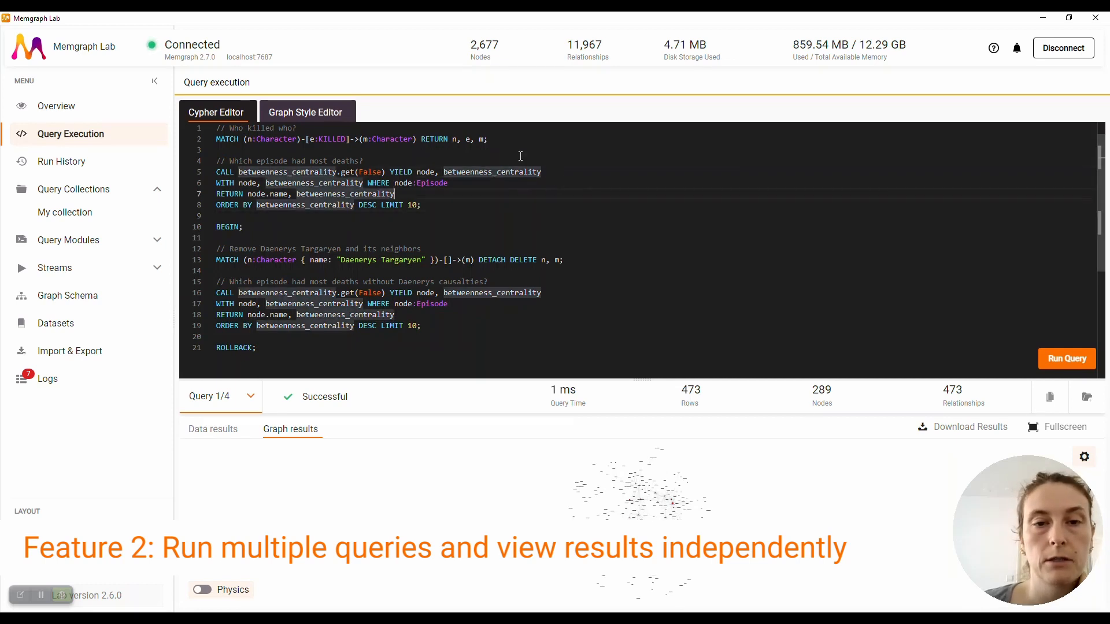
{"action": "left_click", "coordinate": [422, 346]}
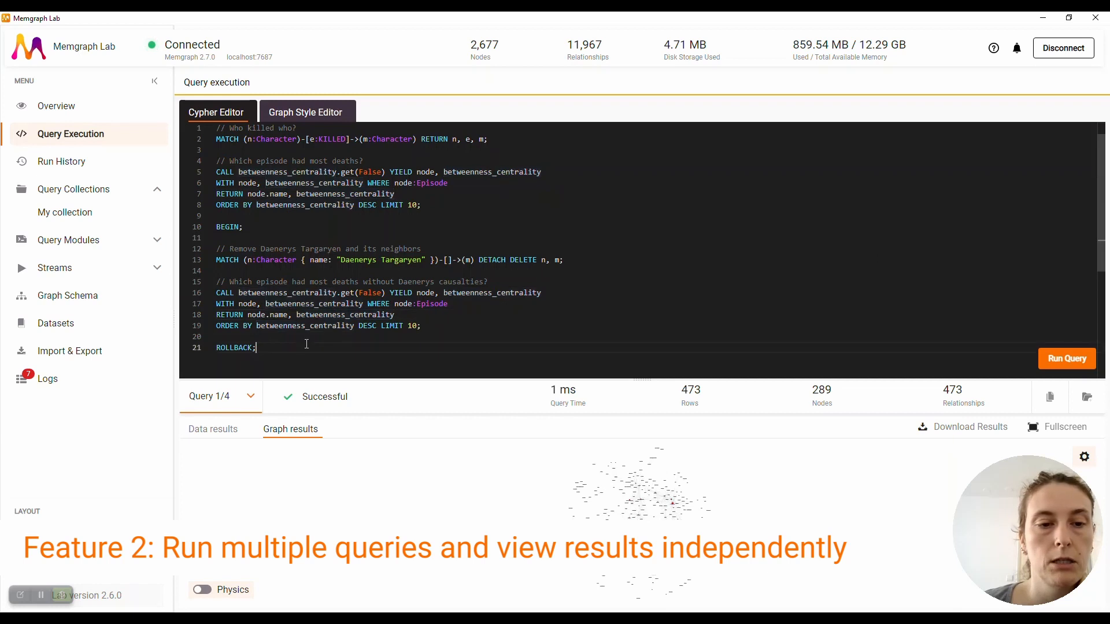
{"action": "left_click", "coordinate": [1065, 359]}
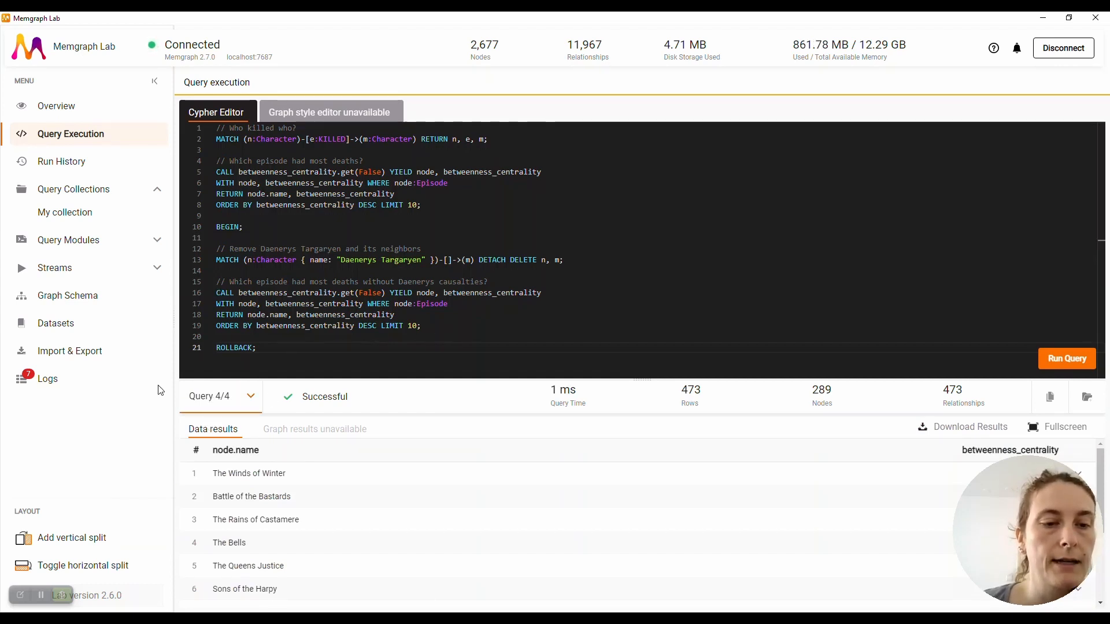
Show the results of Query 2/4, which ranks the episodes with most deaths by betweenness centrality.
{"action": "left_click", "coordinate": [250, 398]}
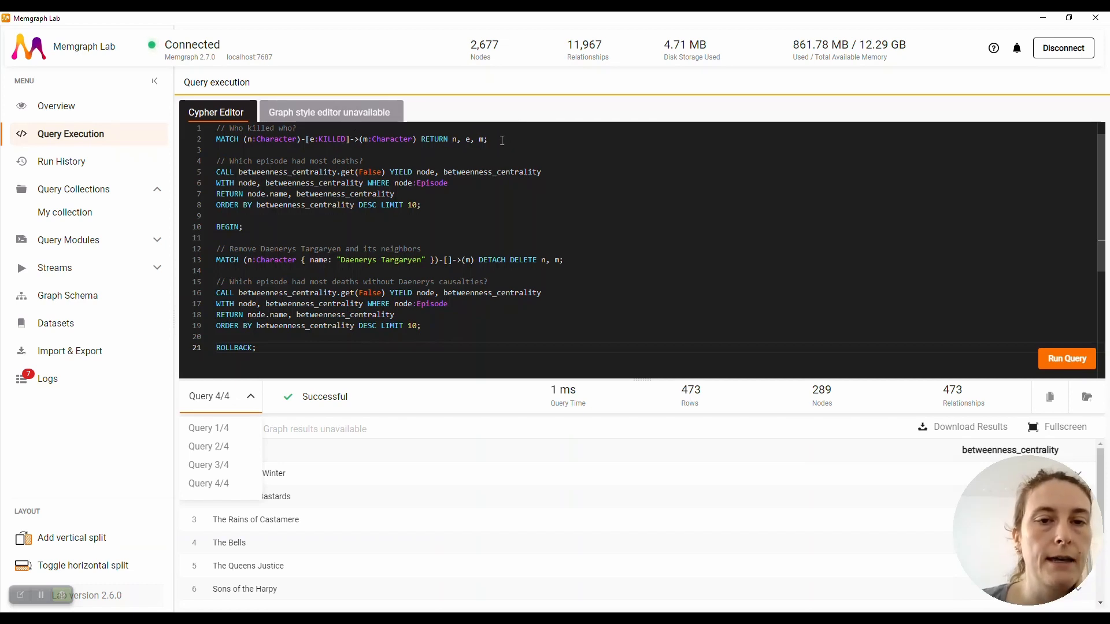
{"action": "left_click", "coordinate": [226, 449]}
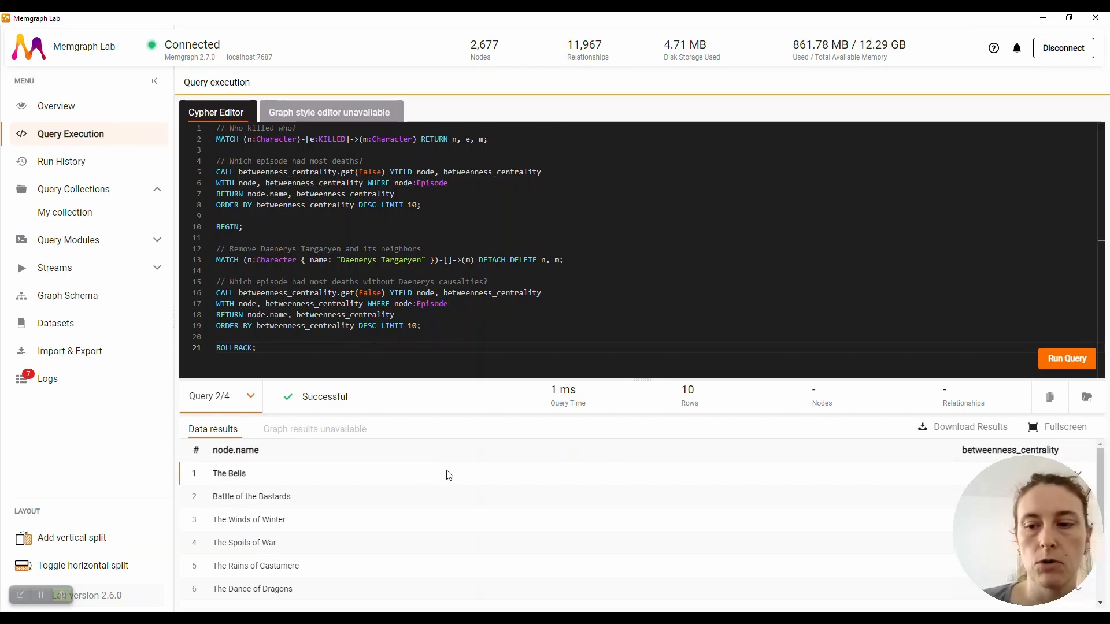
{"action": "left_click_drag", "start_coordinate": [421, 485], "coordinate": [29, 515]}
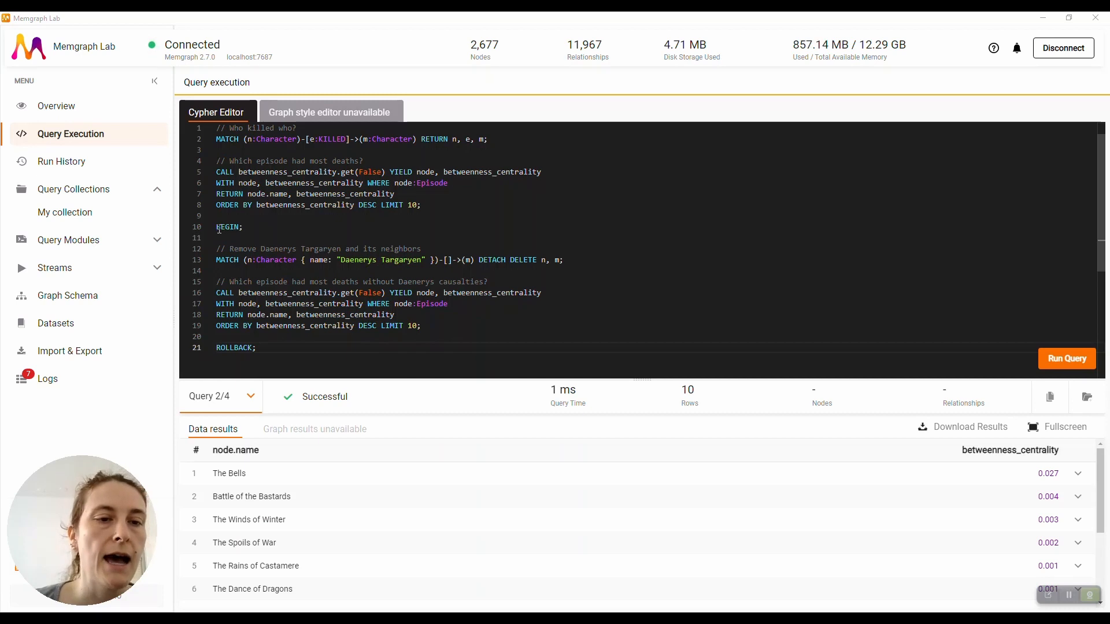
Examine the BEGIN and ROLLBACK statements that enclose the Daenerys Targaryen removal and the repeated centrality query.
{"action": "left_click_drag", "start_coordinate": [214, 227], "coordinate": [242, 229]}
{"action": "left_click", "coordinate": [243, 229]}
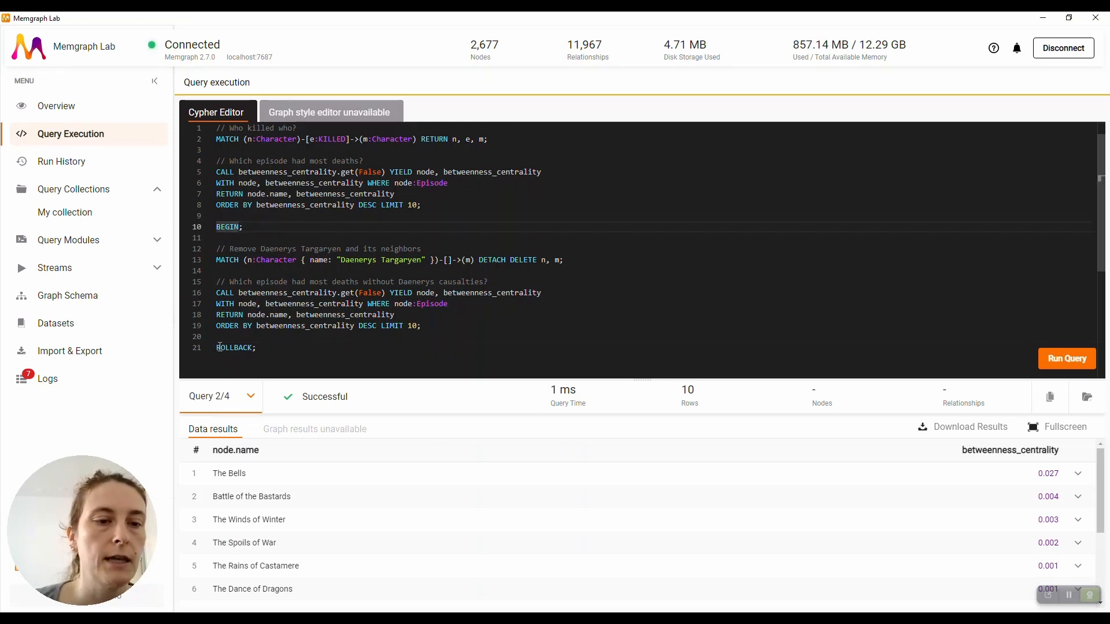
{"action": "left_click_drag", "start_coordinate": [216, 347], "coordinate": [257, 347]}
{"action": "left_click", "coordinate": [262, 348]}
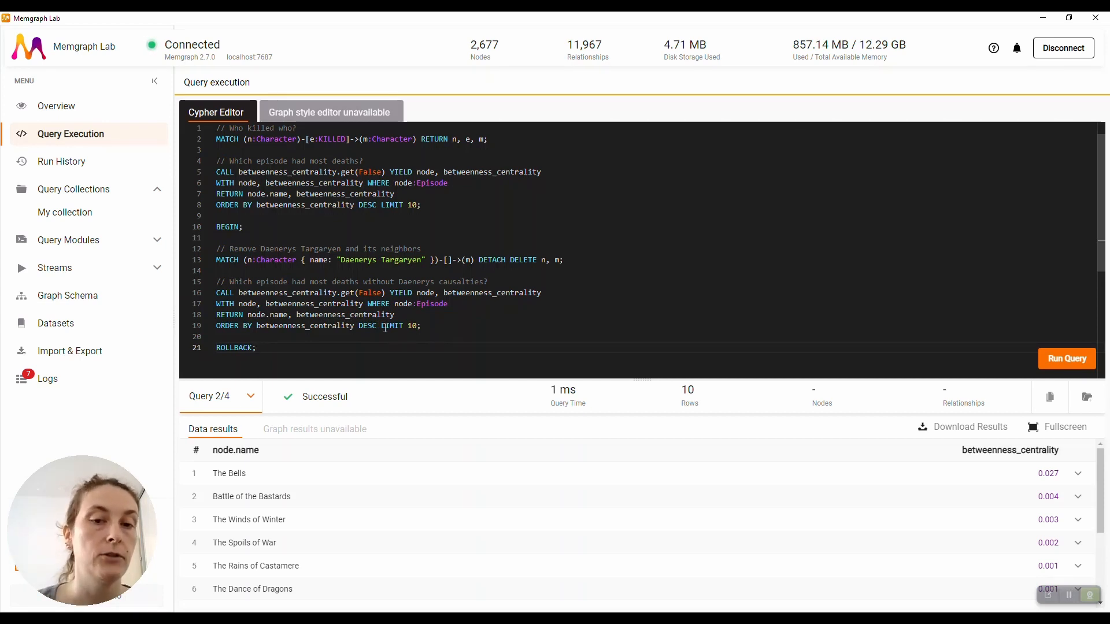
Show the results of Query 4/4, the episode ranking without Daenerys, and list the available download formats.
{"action": "left_click", "coordinate": [251, 397]}
{"action": "left_click", "coordinate": [209, 484]}
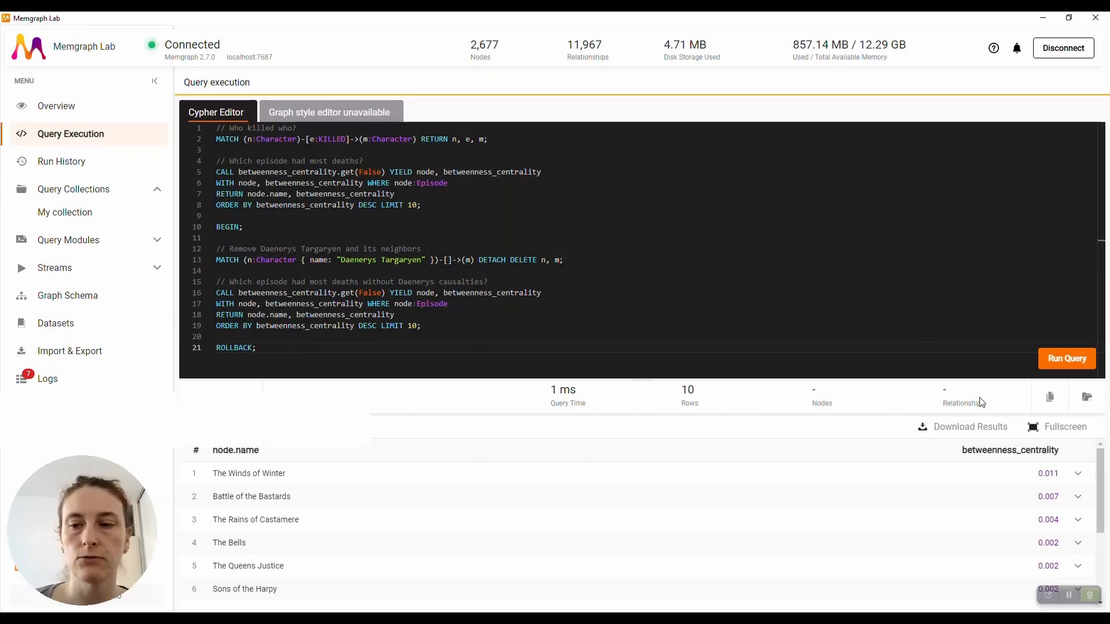
{"action": "left_click", "coordinate": [987, 432]}
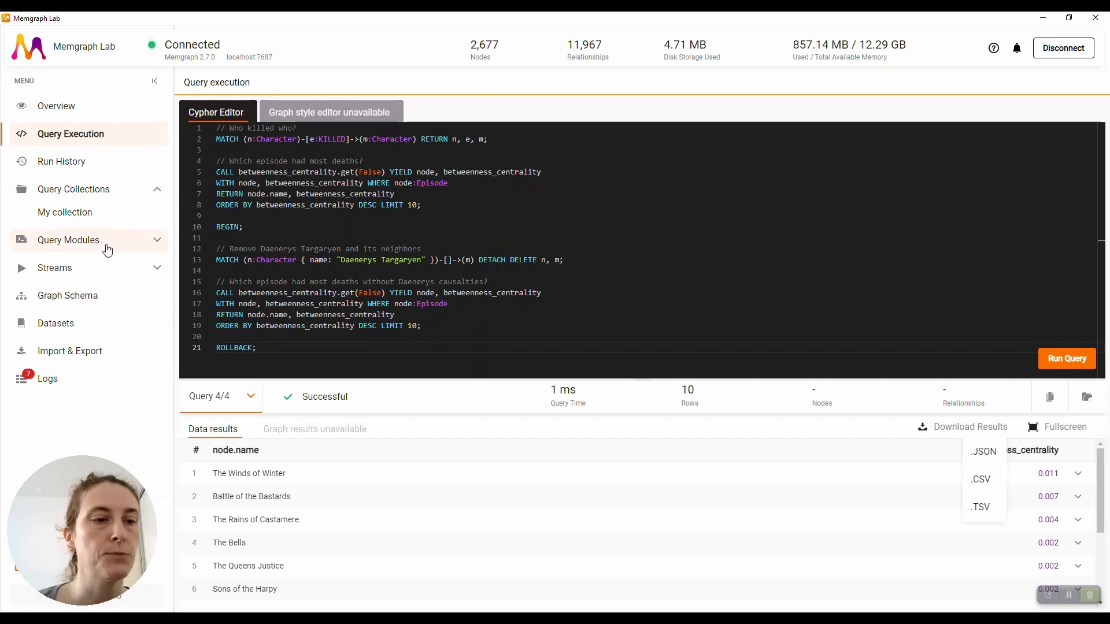
Open My collection among the query collections and expand the query "Test the query collection".
{"action": "left_click", "coordinate": [78, 241]}
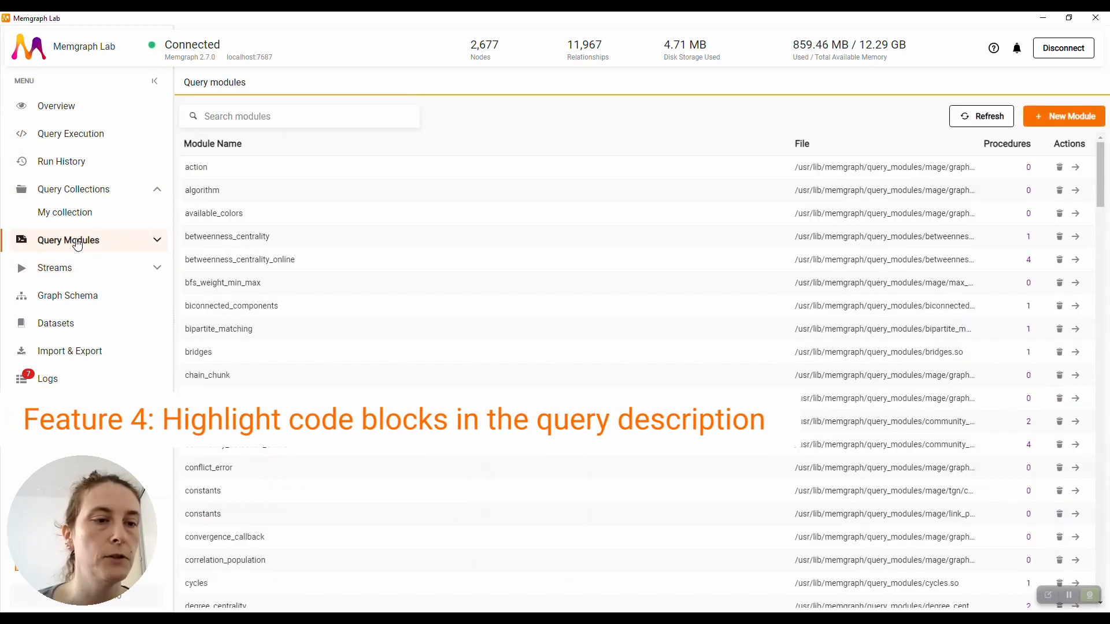
{"action": "double_click", "coordinate": [93, 197]}
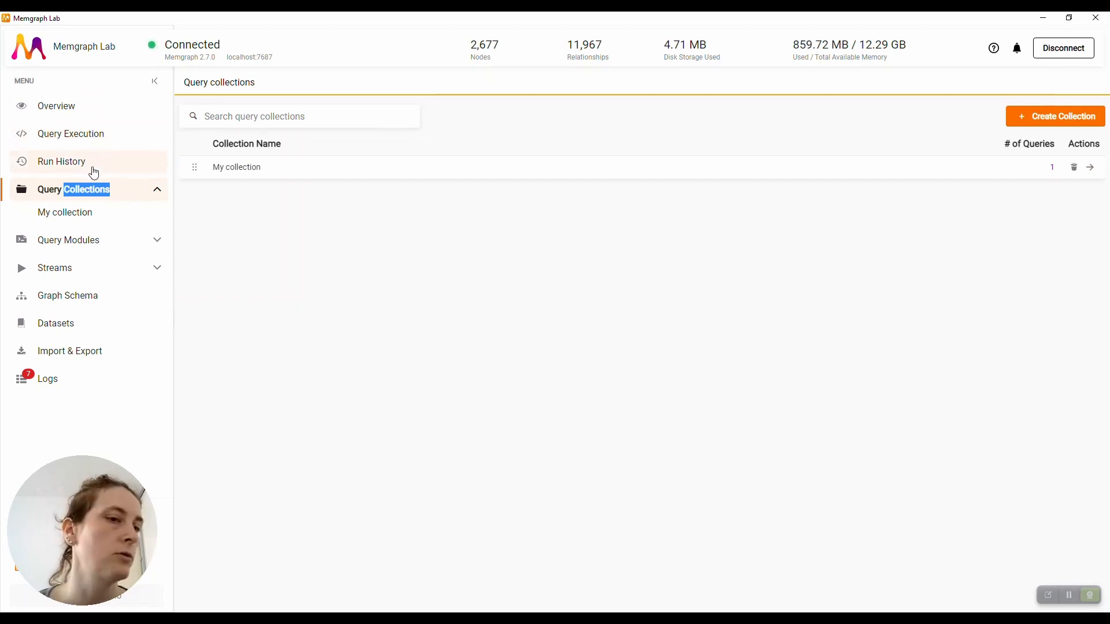
{"action": "left_click", "coordinate": [1092, 169]}
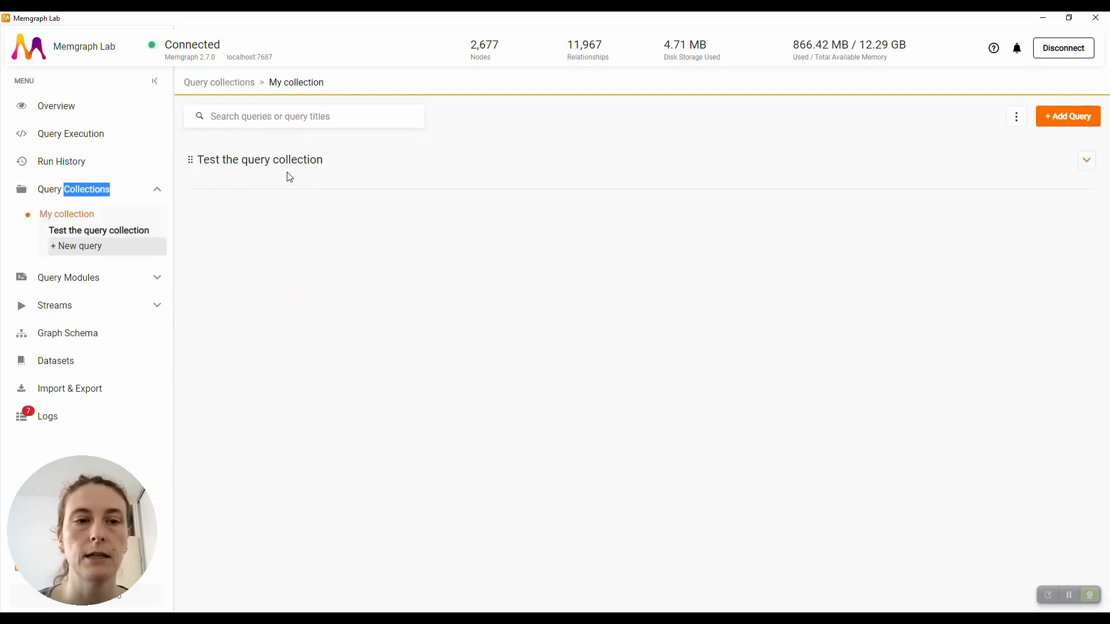
{"action": "left_click", "coordinate": [1086, 161]}
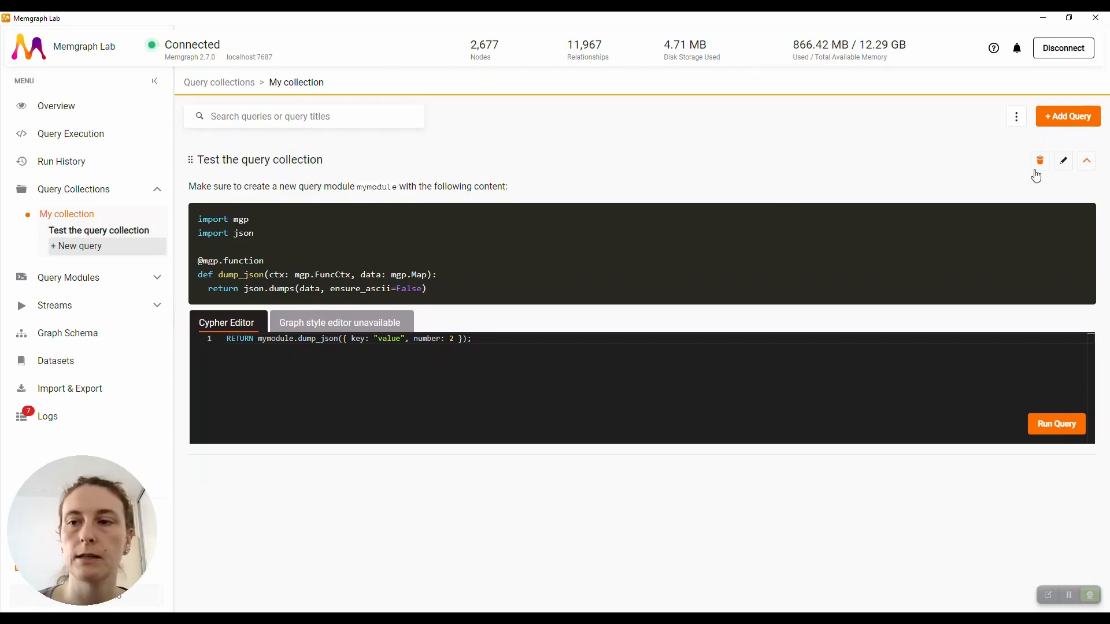
Review the query's full Markdown description with its Python code block, save it, and run the mymodule.dump_json query.
{"action": "left_click", "coordinate": [1064, 162]}
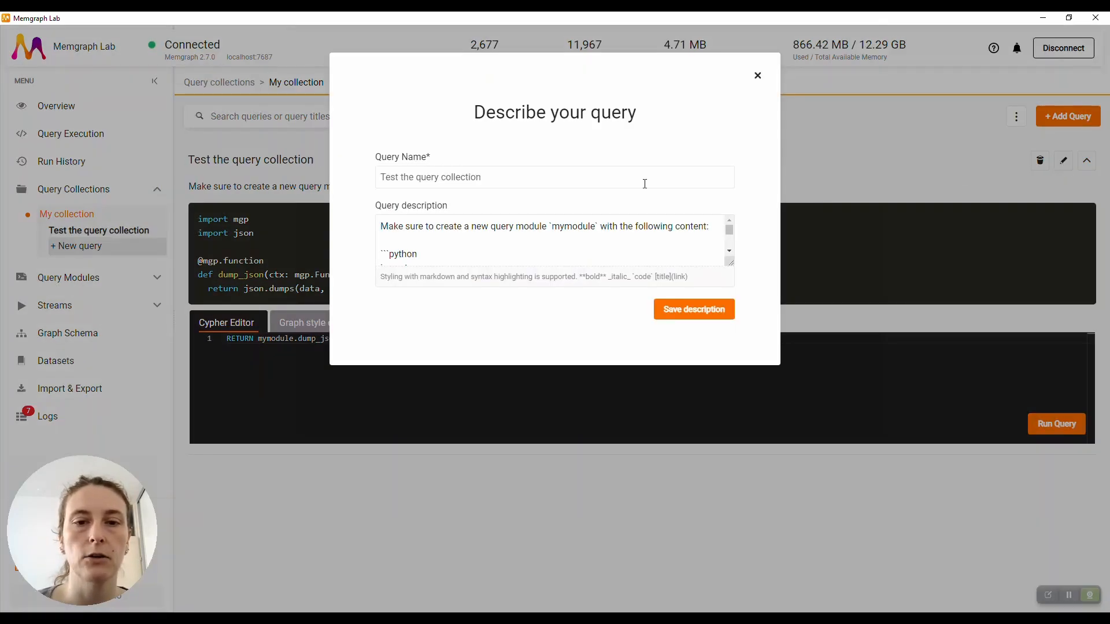
{"action": "left_click_drag", "start_coordinate": [731, 264], "coordinate": [720, 429]}
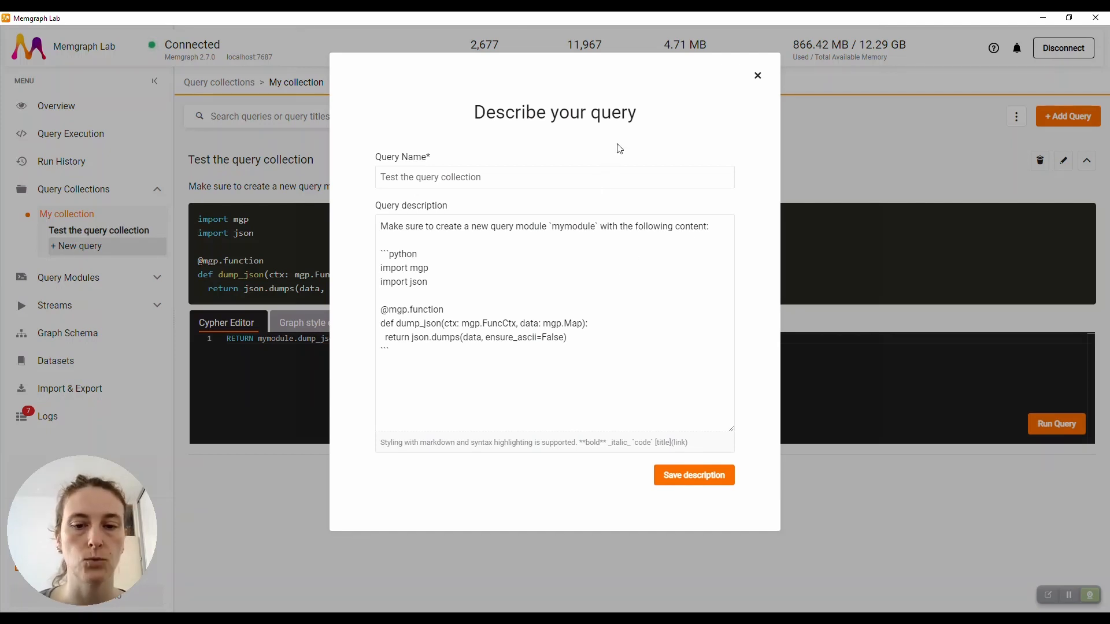
{"action": "left_click", "coordinate": [702, 478]}
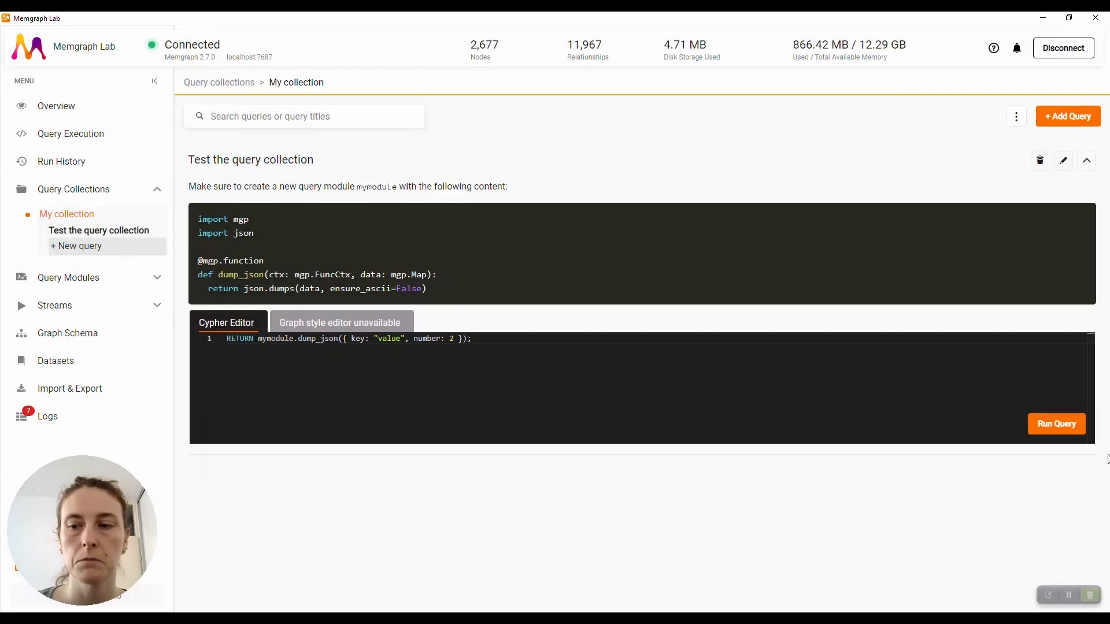
{"action": "left_click", "coordinate": [1058, 426]}
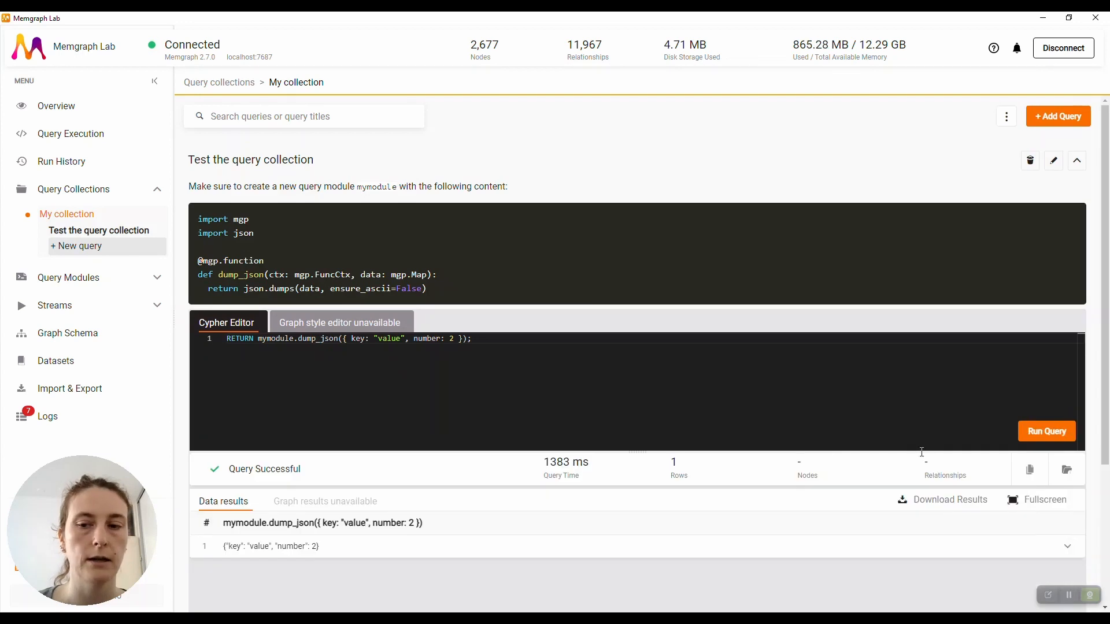